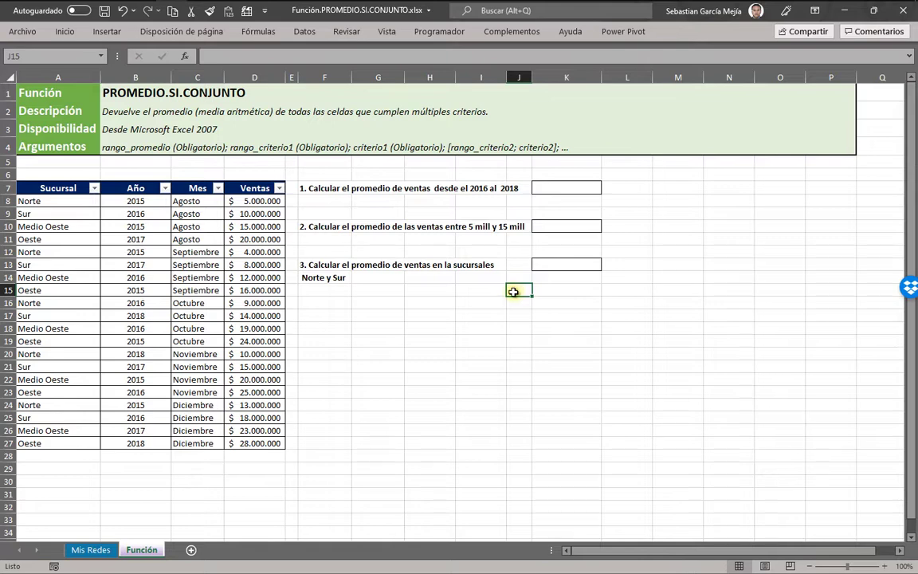
Point out sample sales amounts and a month in the data table
click(243, 288)
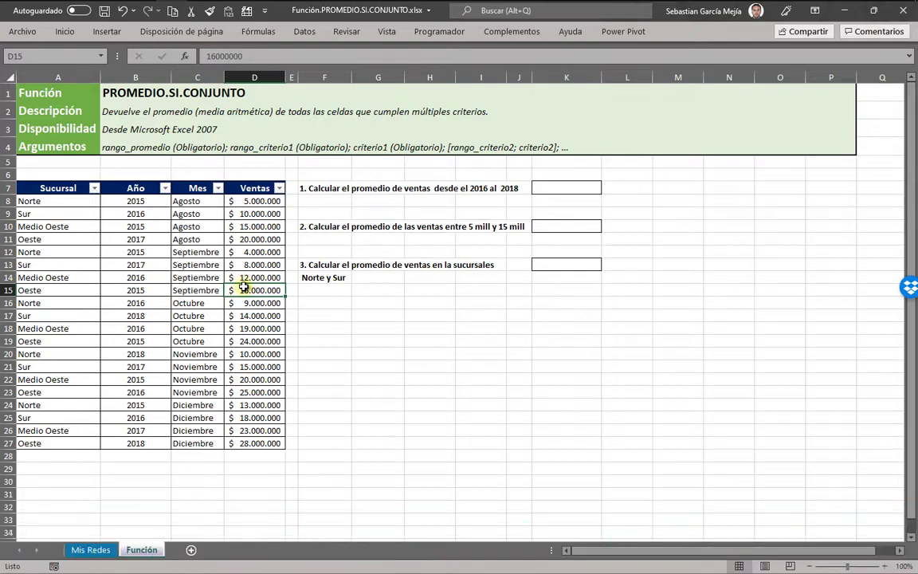
click(221, 251)
click(239, 238)
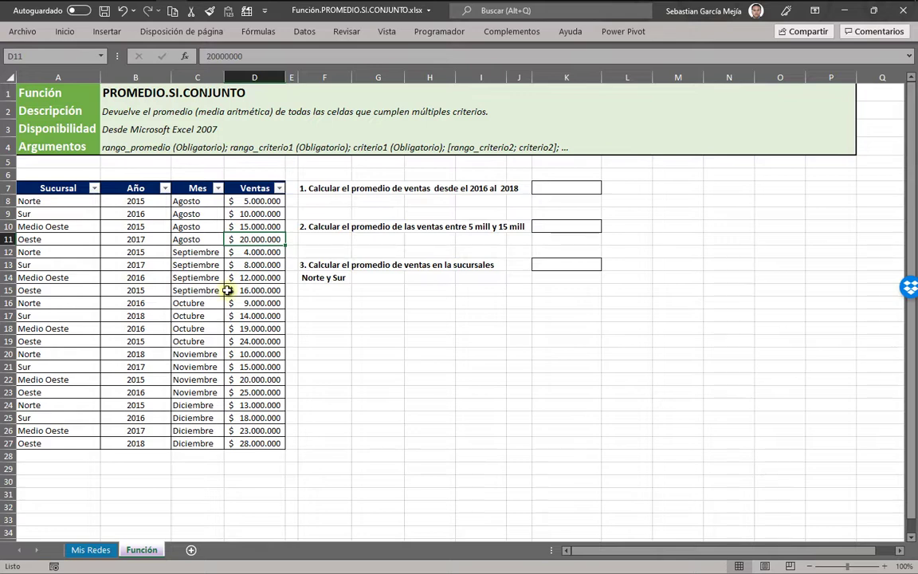
In K7, start PROMEDIO.SI.CONJUNTO with Ventas D8:D27 as average range and Año B8:B27 as criteria
click(575, 187)
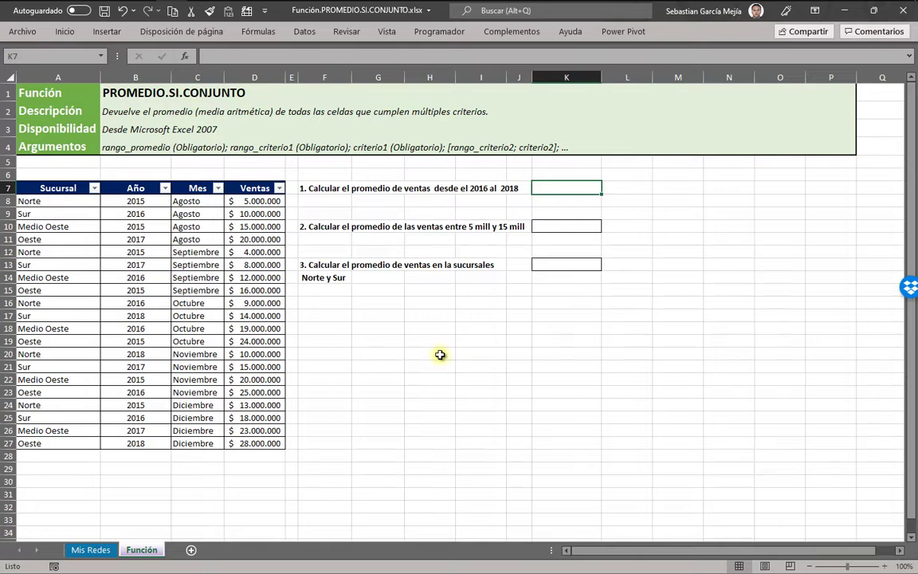
text(=)
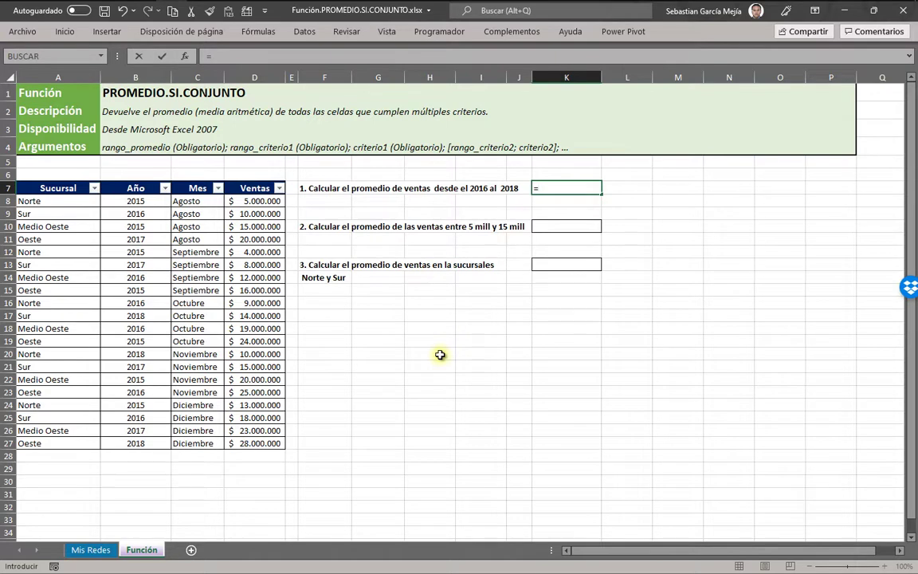
text(promedio)
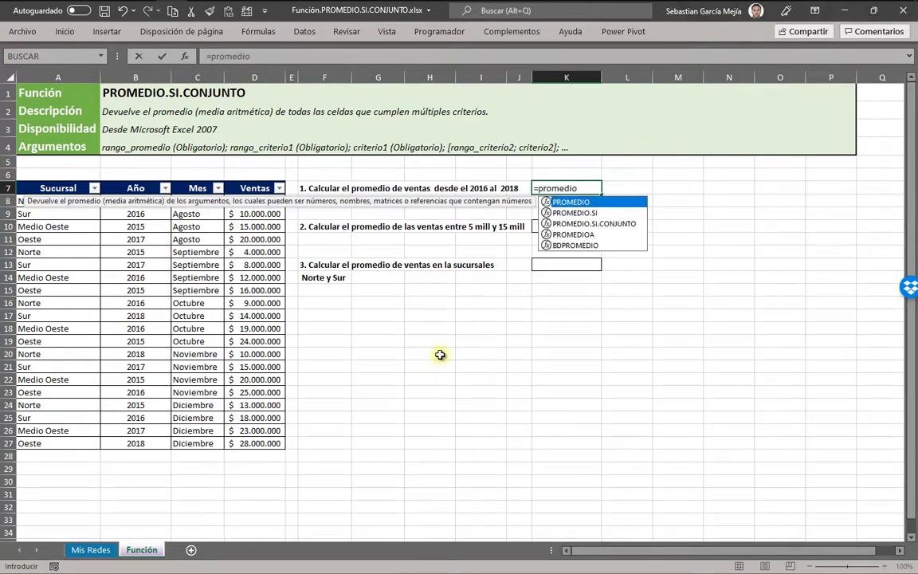
key(Down)
key(Down)
key(Tab)
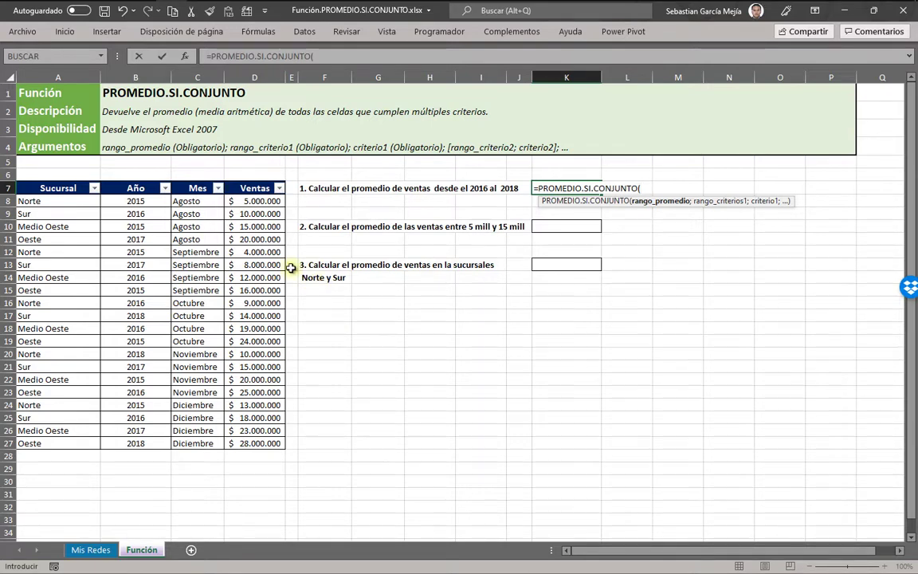
drag(263, 201, 253, 437)
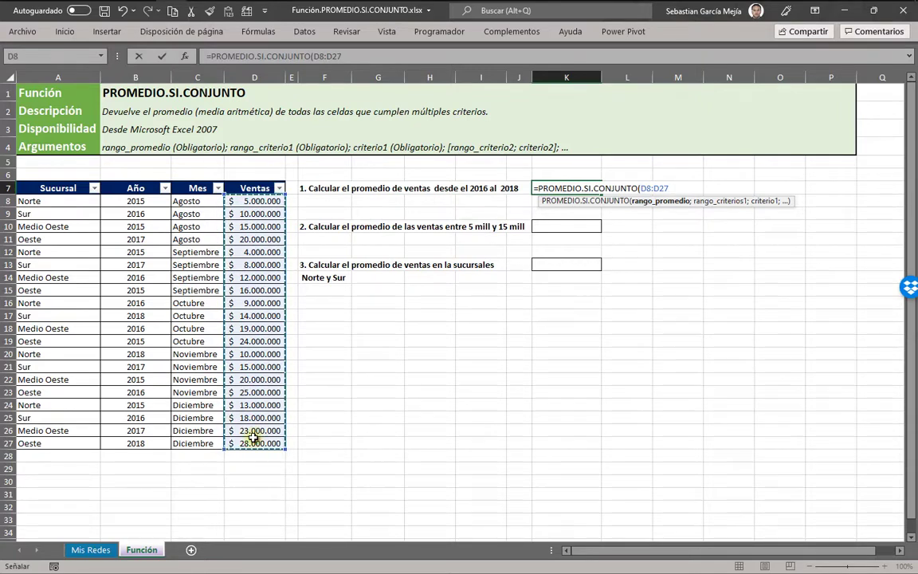
text(;)
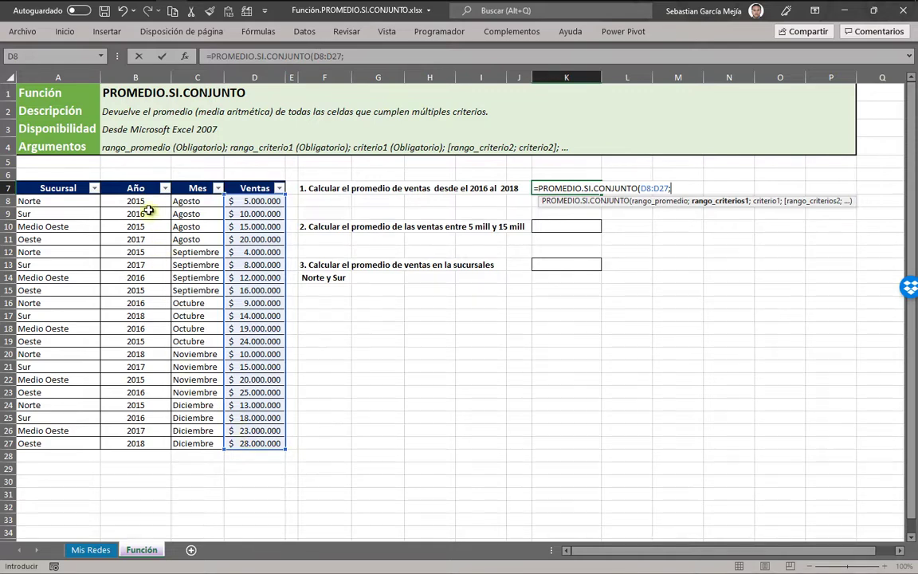
drag(149, 203, 143, 439)
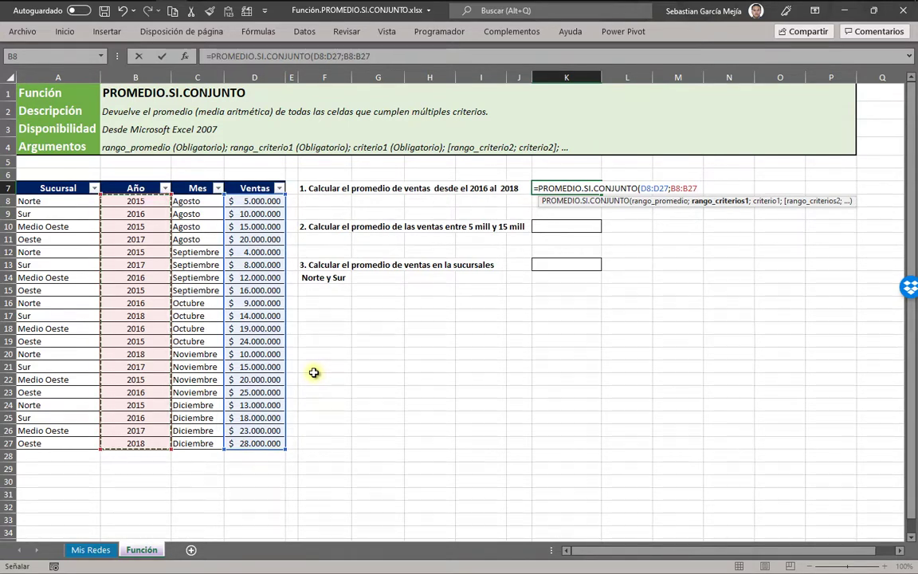
mouse_move(148, 201)
mouse_down()
mouse_move(145, 255)
mouse_move(197, 317)
mouse_up()
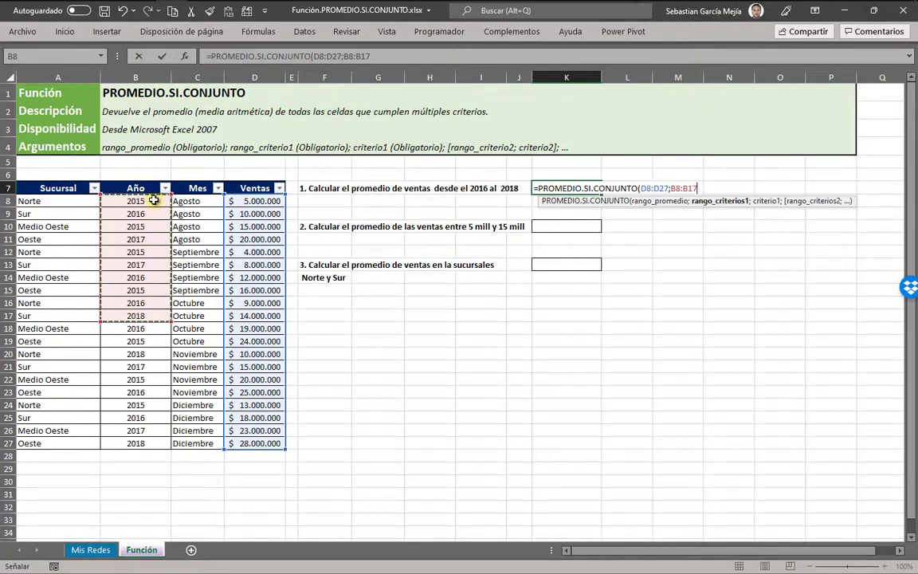
drag(153, 201, 135, 440)
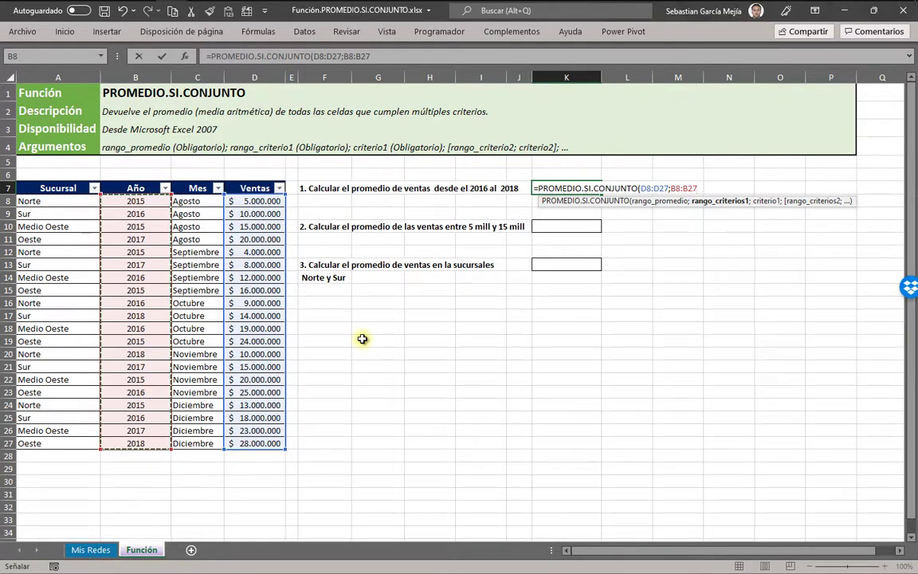
Add Año criteria ">=2016" and "<=2018" to finish K7, giving $ 16.230.769,23
text(;)
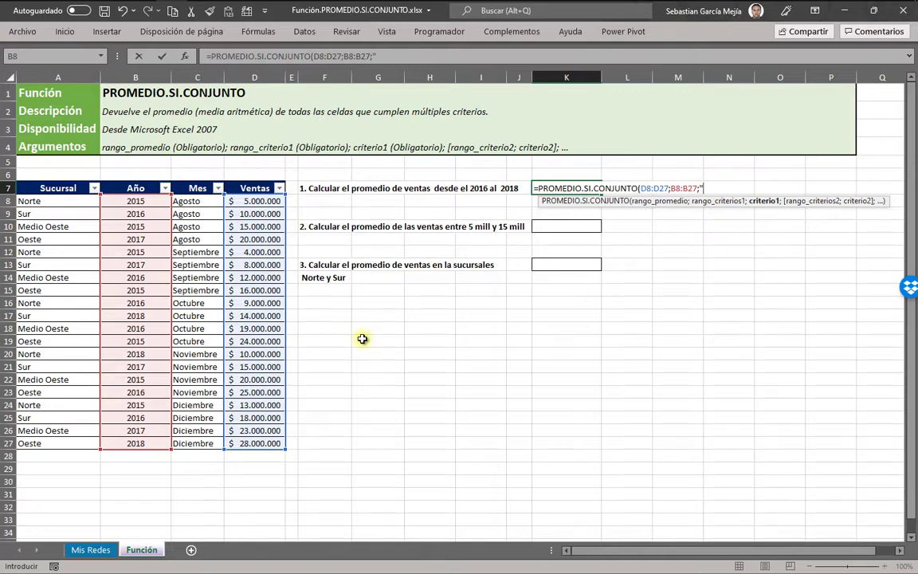
text(>=)
text(2)
text(016")
text(;)
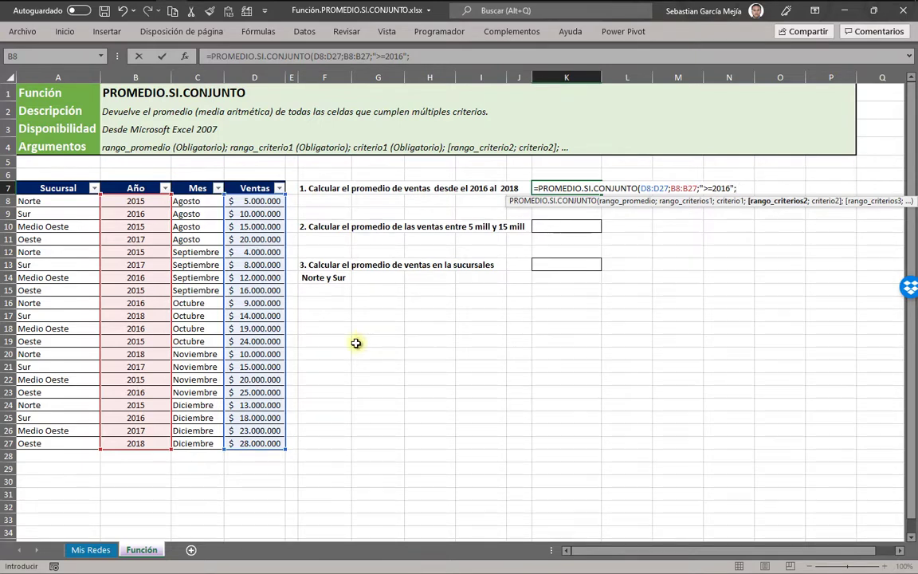
drag(155, 203, 136, 440)
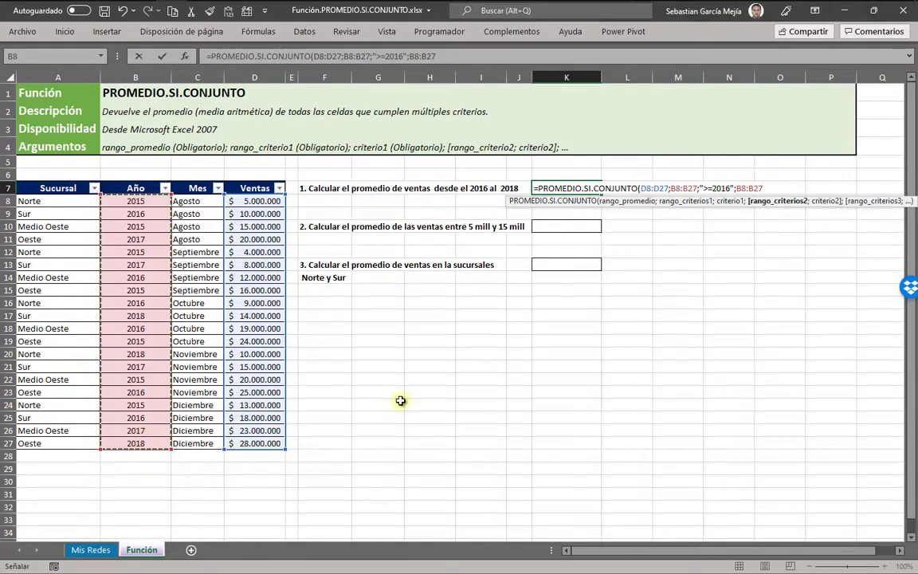
text(;)
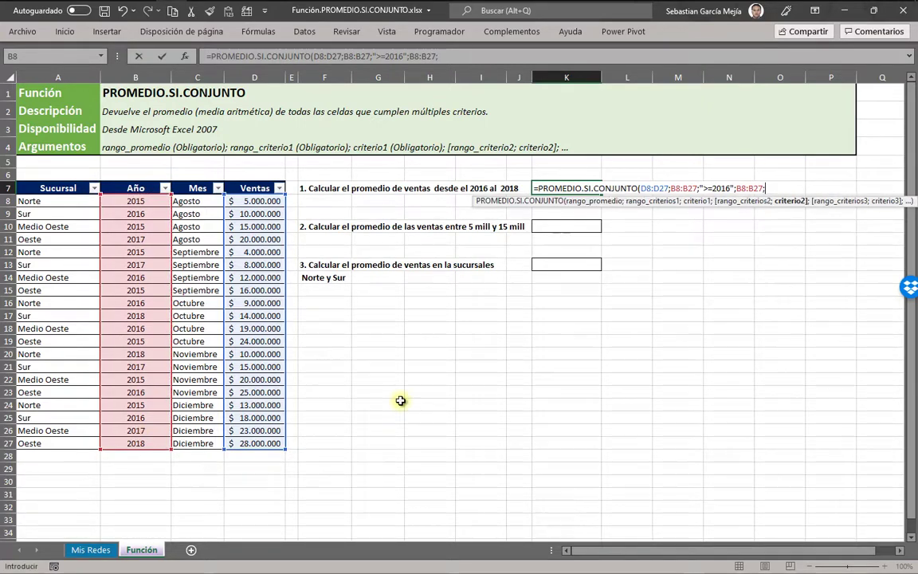
text(")
text(<=20)
text(18")
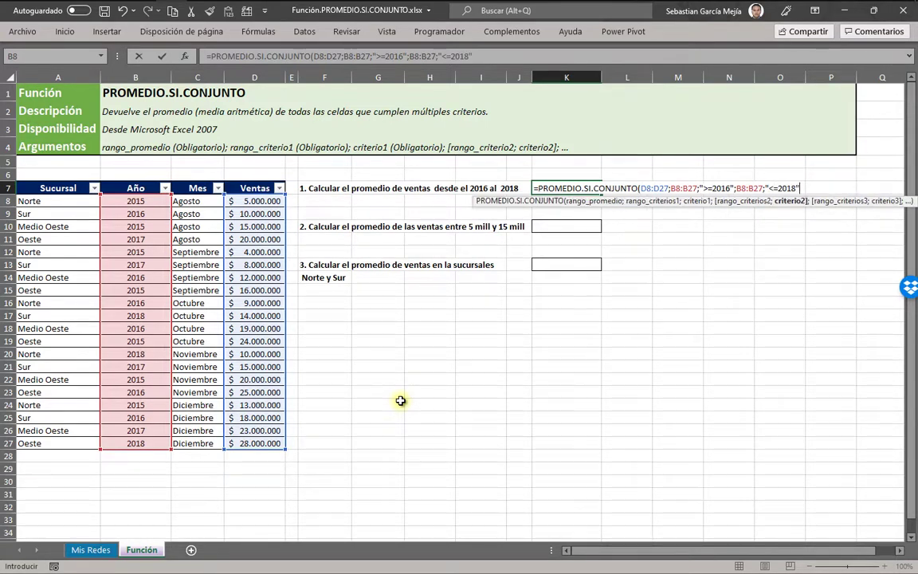
text())
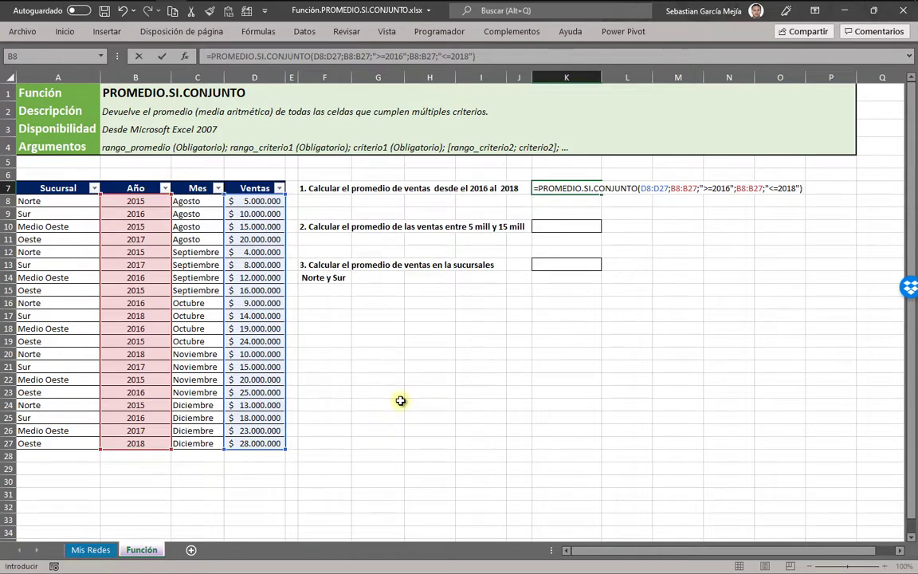
key(ctrl+Return)
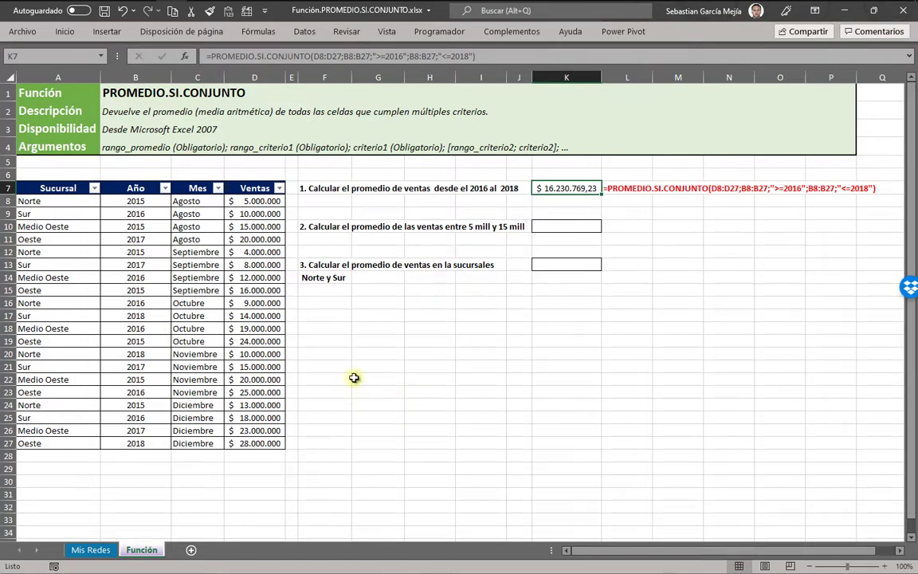
click(175, 201)
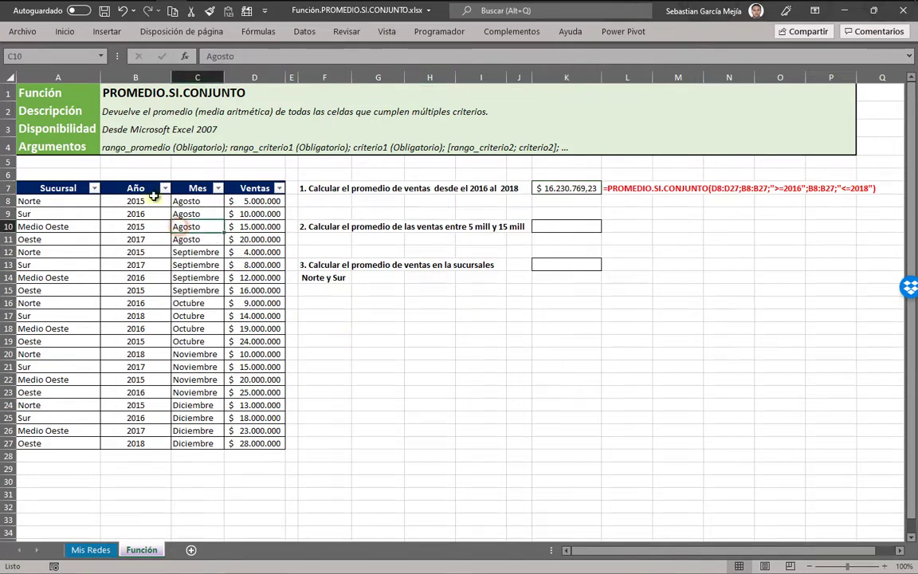
click(163, 189)
click(164, 188)
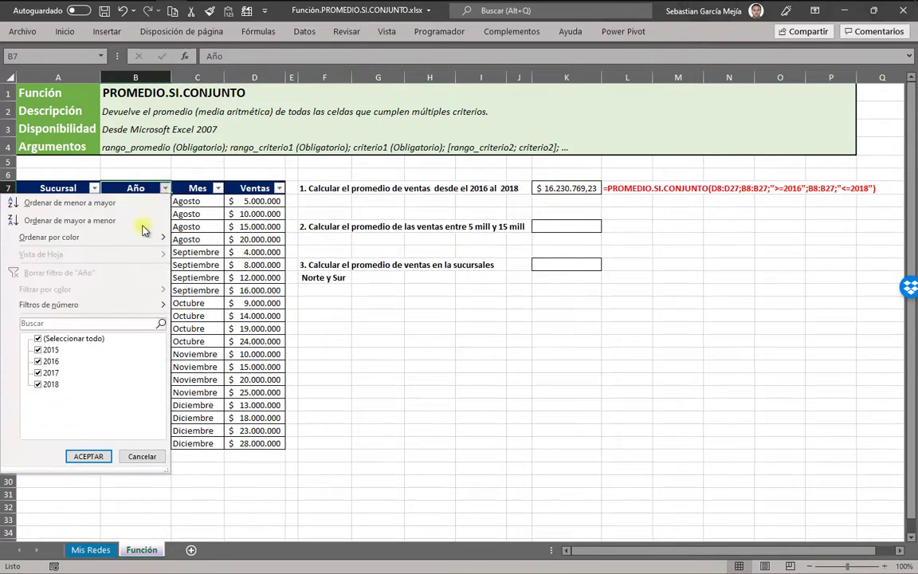
click(64, 338)
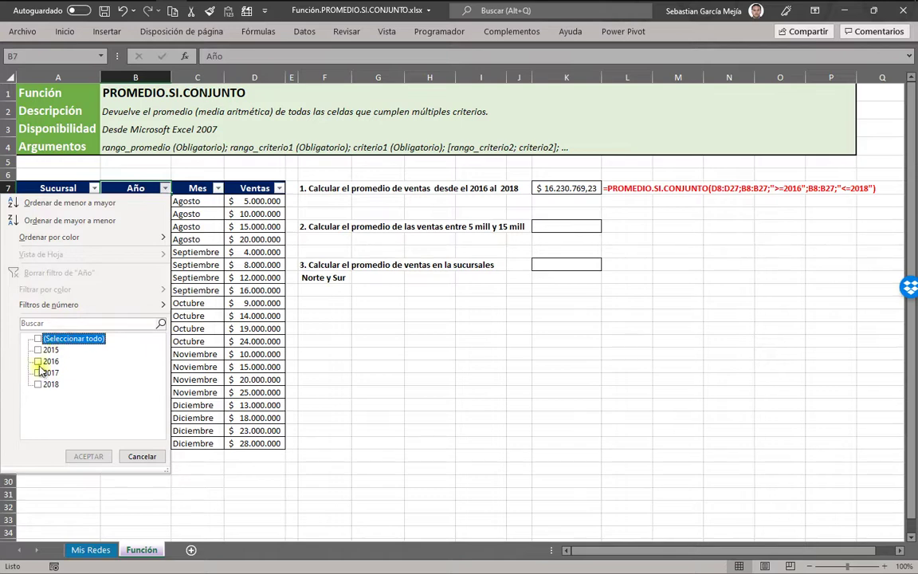
click(38, 361)
click(38, 373)
click(39, 384)
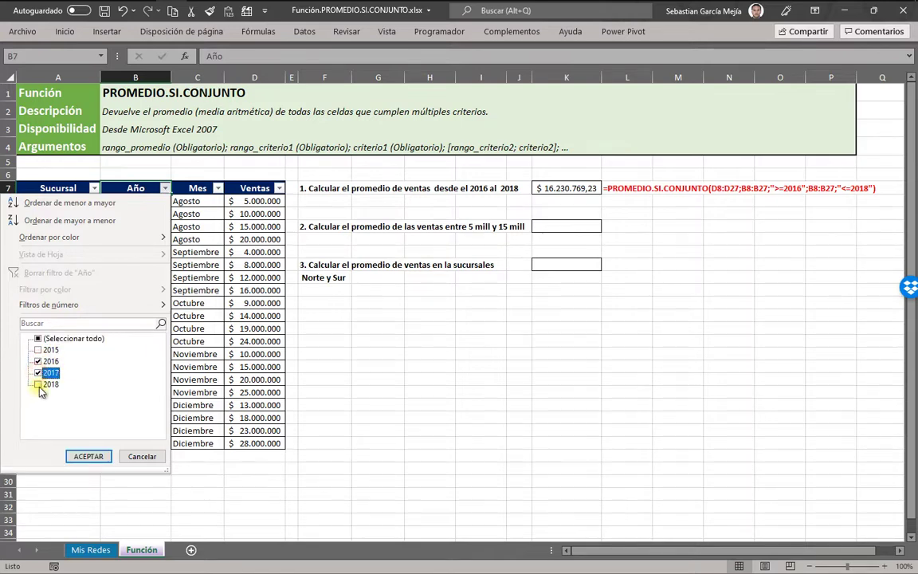
click(87, 456)
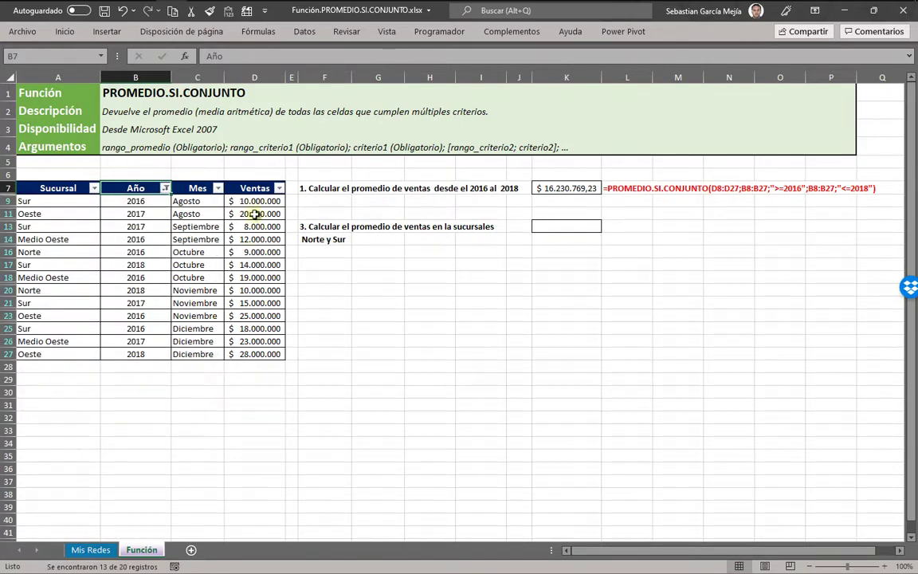
click(257, 201)
drag(257, 202, 255, 354)
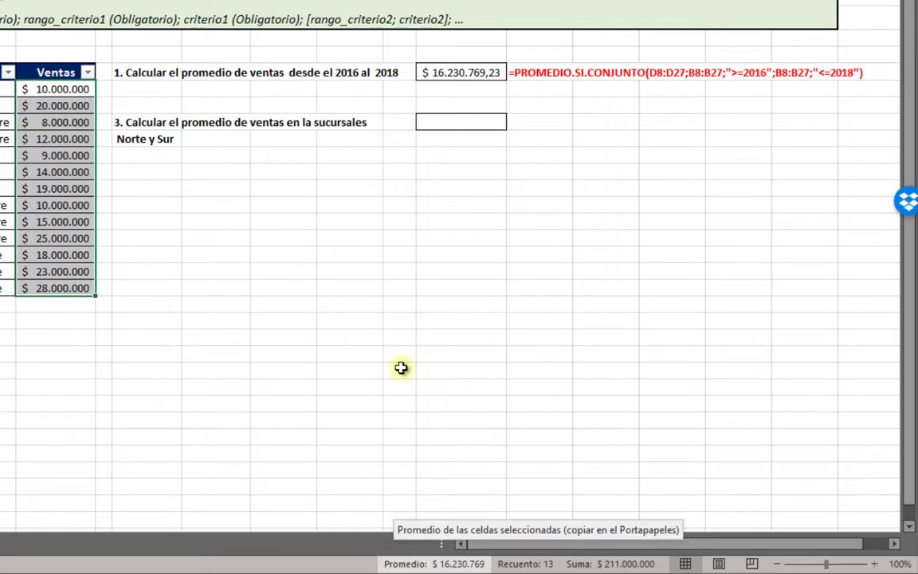
click(490, 71)
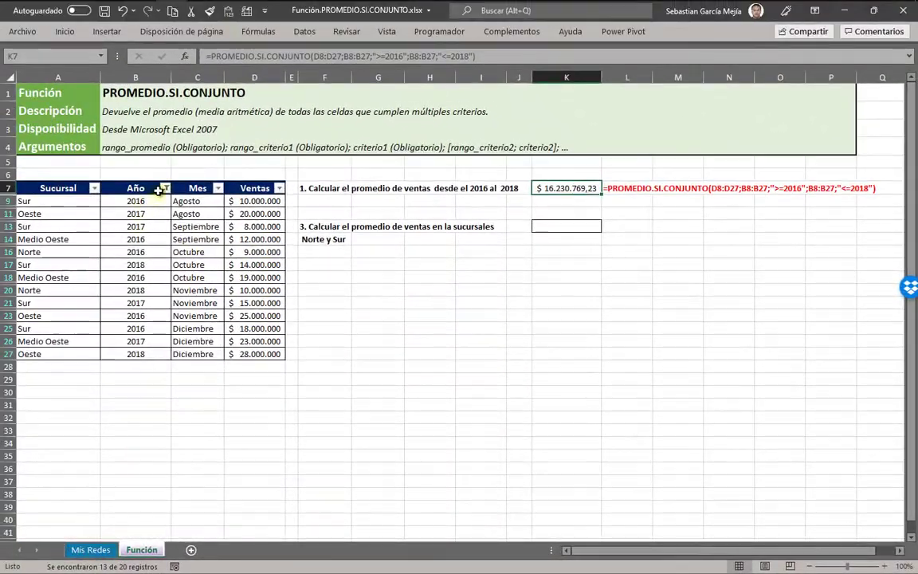
click(161, 188)
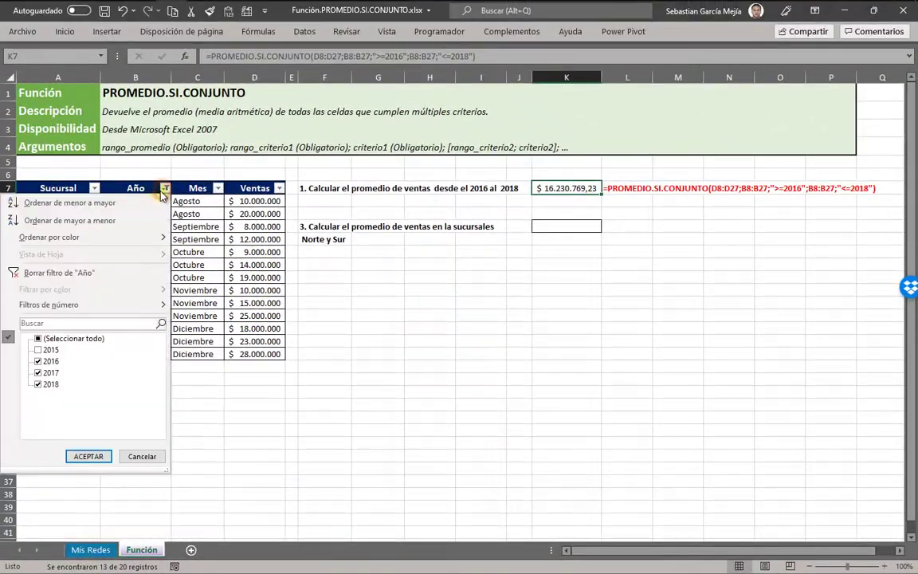
click(98, 275)
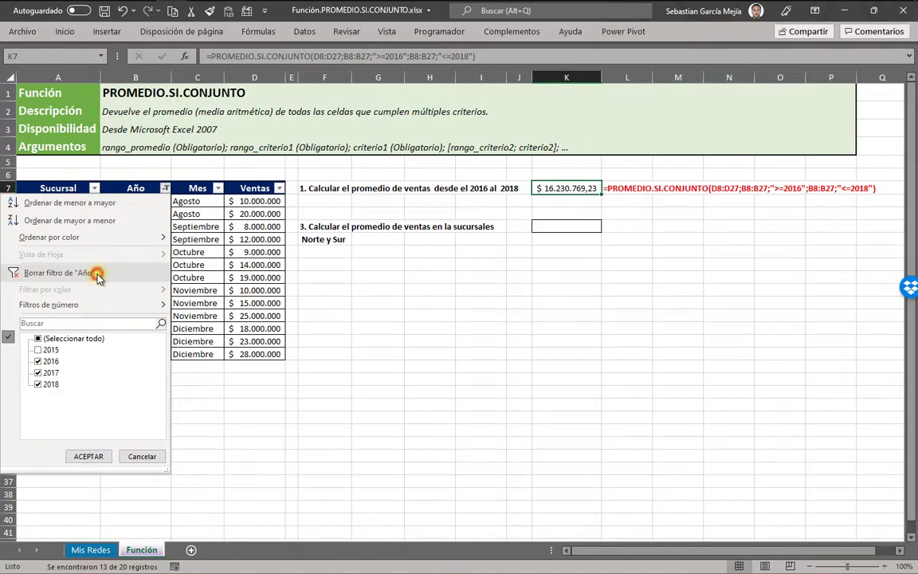
click(474, 342)
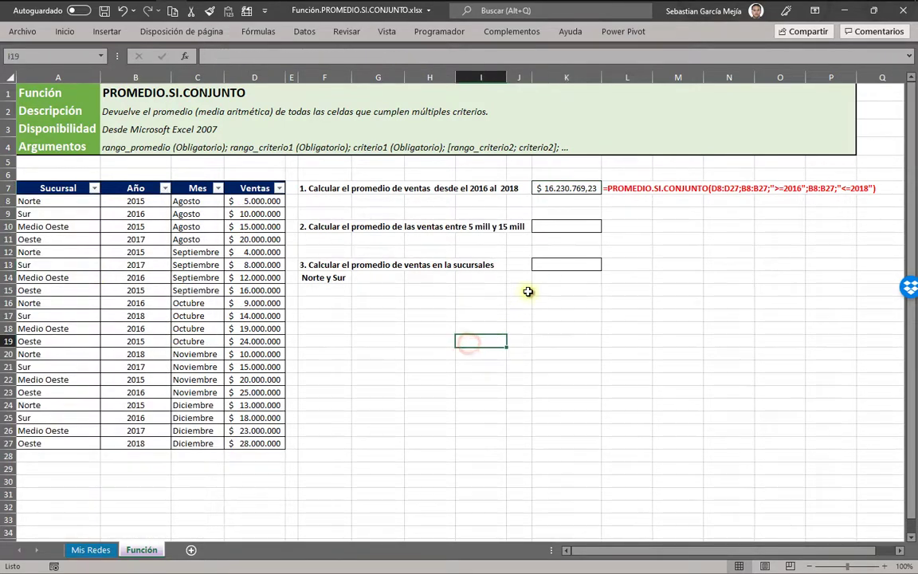
In K10, start PROMEDIO.SI.CONJUNTO using Ventas D8:D27 as both average and first criteria range
click(569, 228)
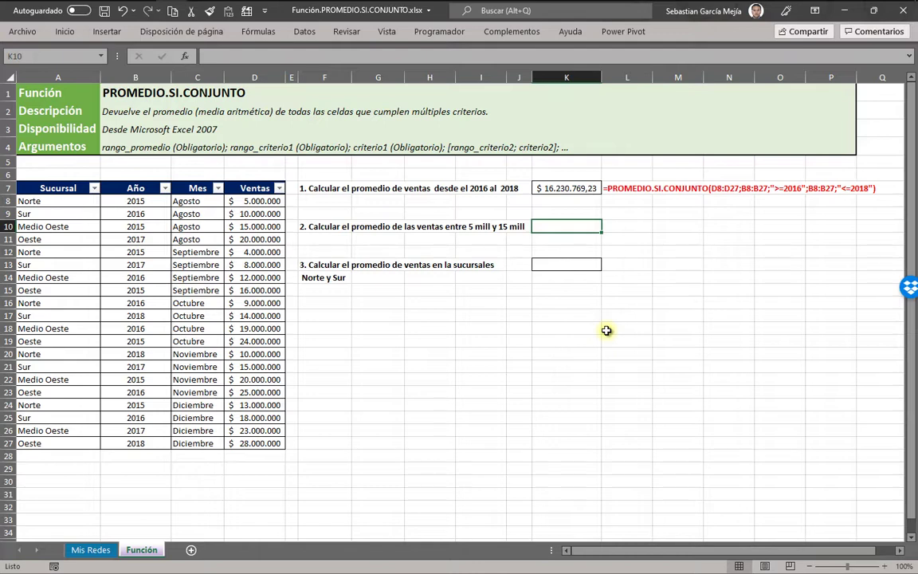
text(=)
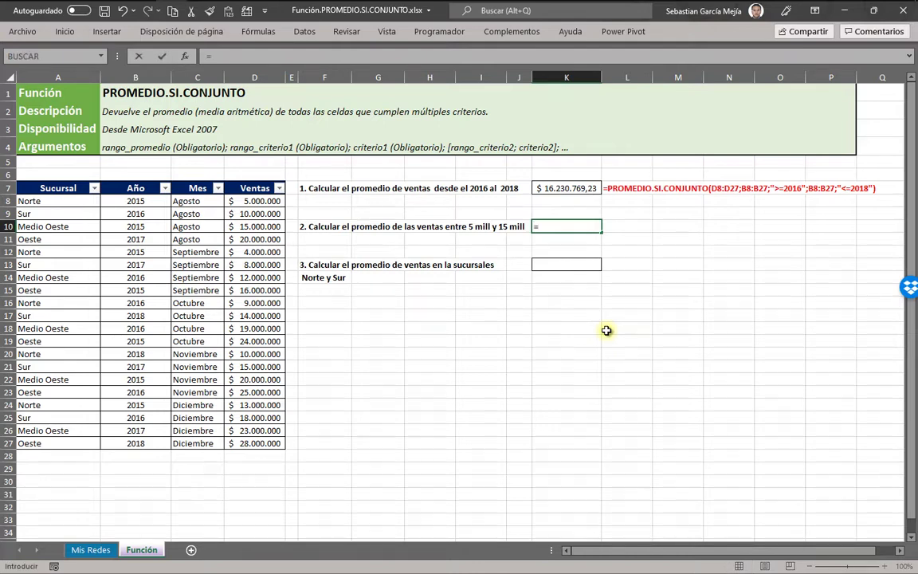
text(pro)
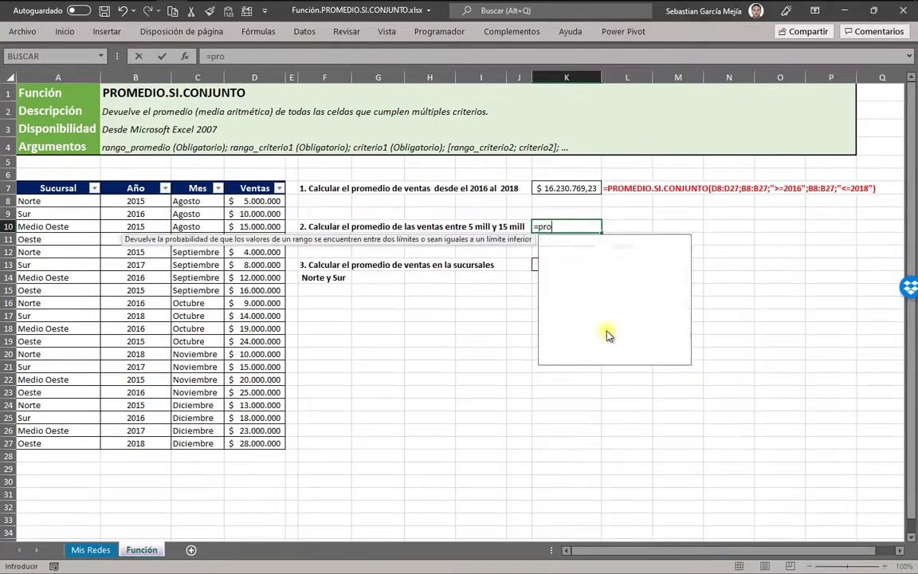
text(medio)
key(Down)
key(Down)
key(Tab)
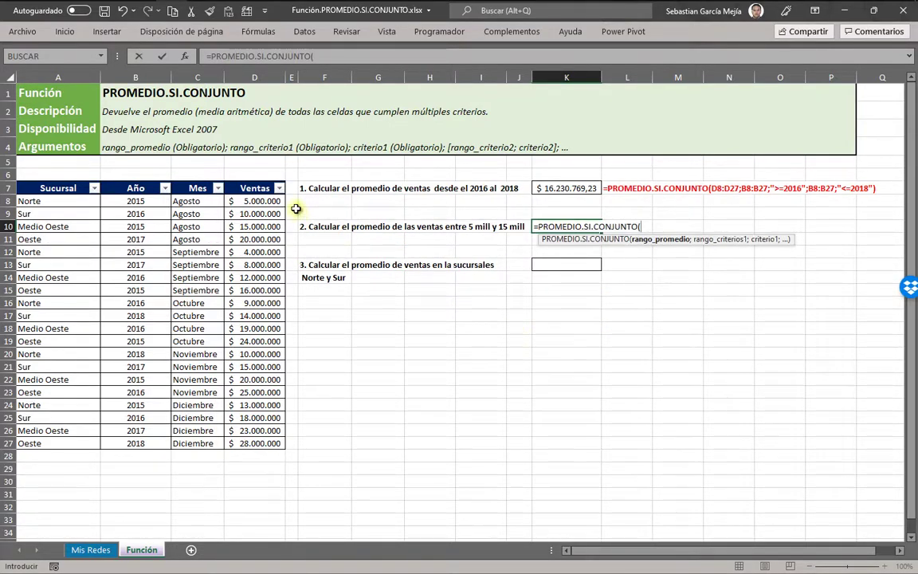
drag(265, 201, 263, 443)
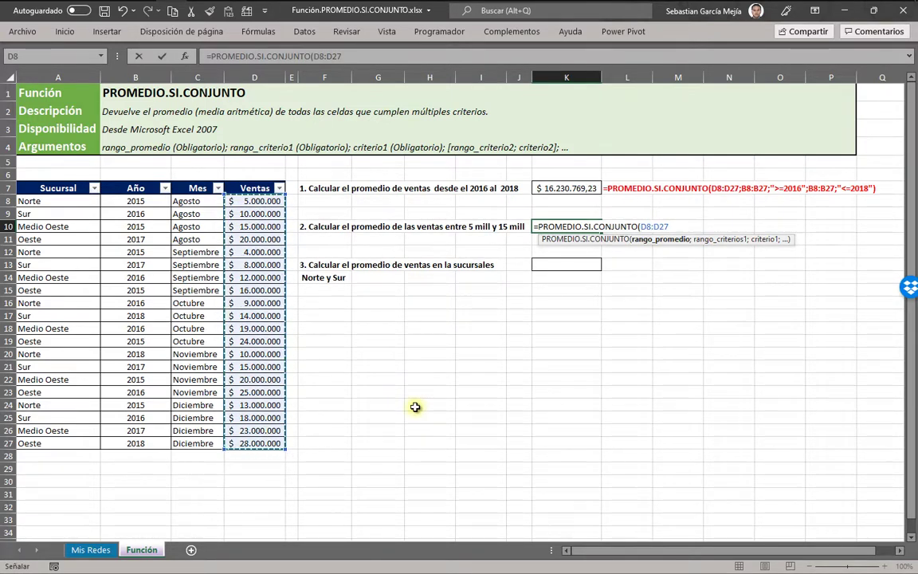
text(;)
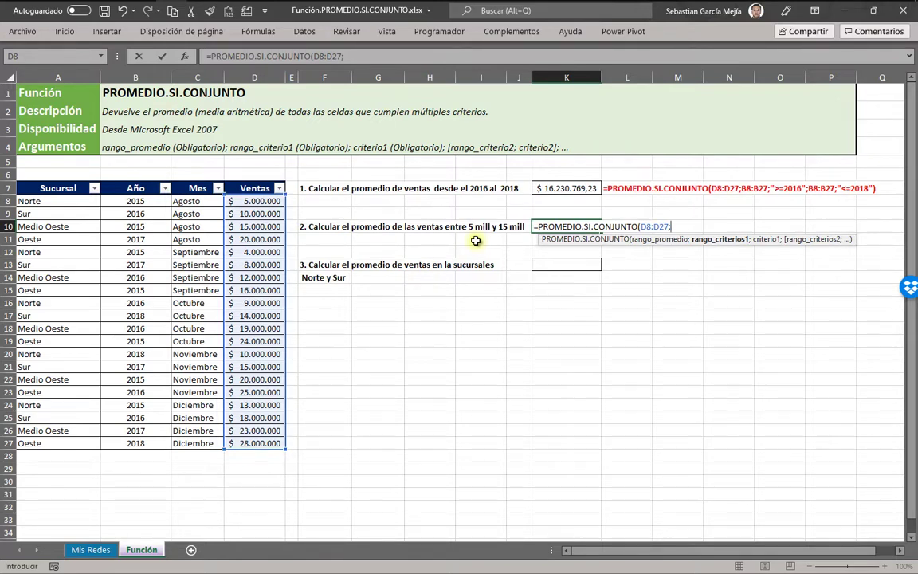
click(269, 201)
drag(269, 216, 258, 443)
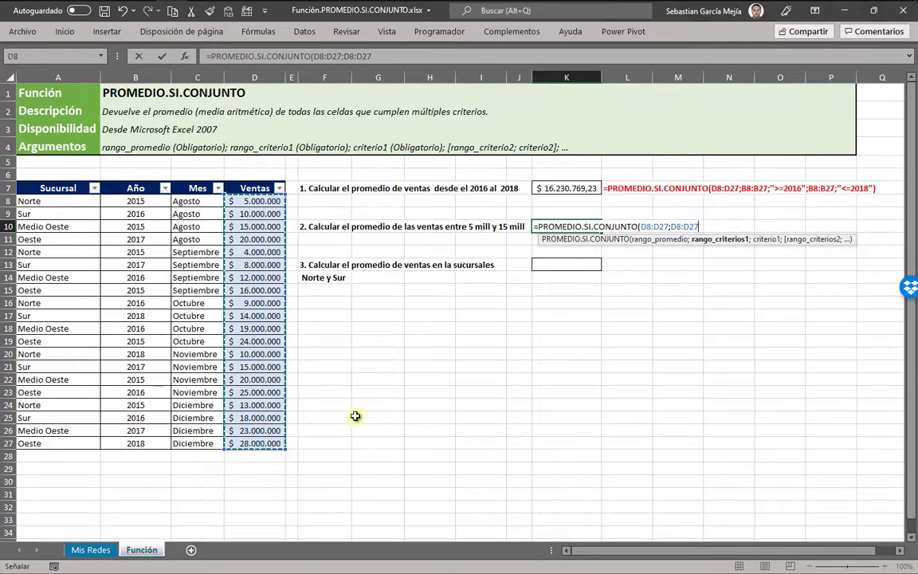
Add Ventas criteria ">5000000" and "<15000000" to complete K10, returning $ 10.857.142,86
text(;)
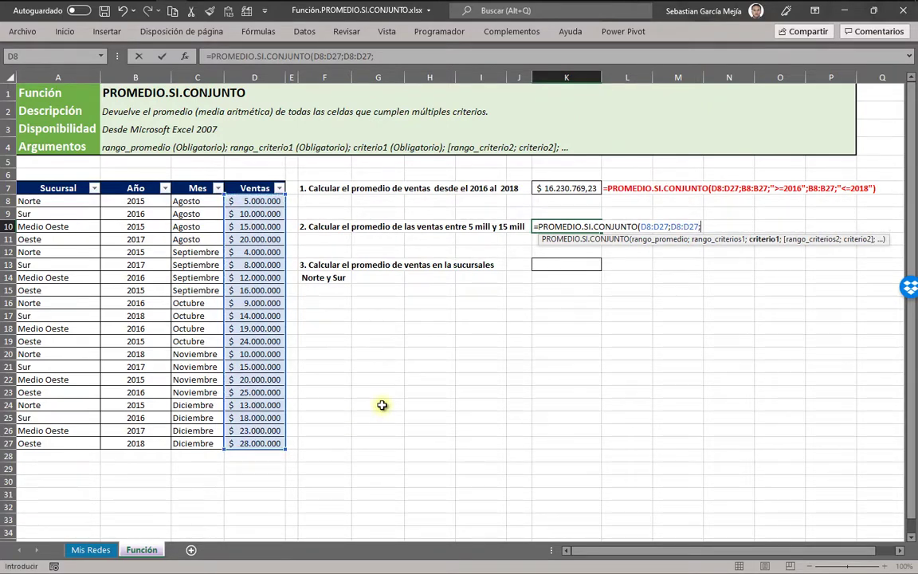
text(")
text(>50)
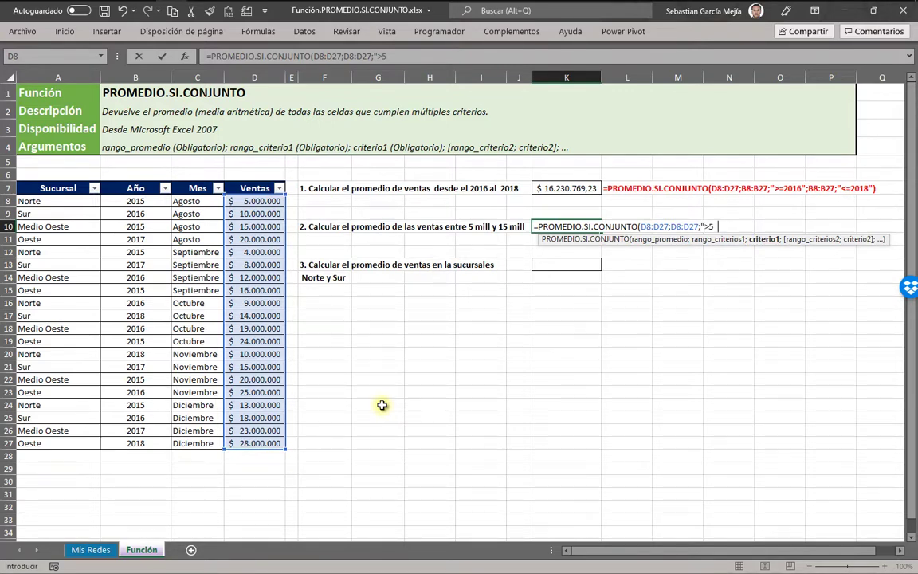
text(000000")
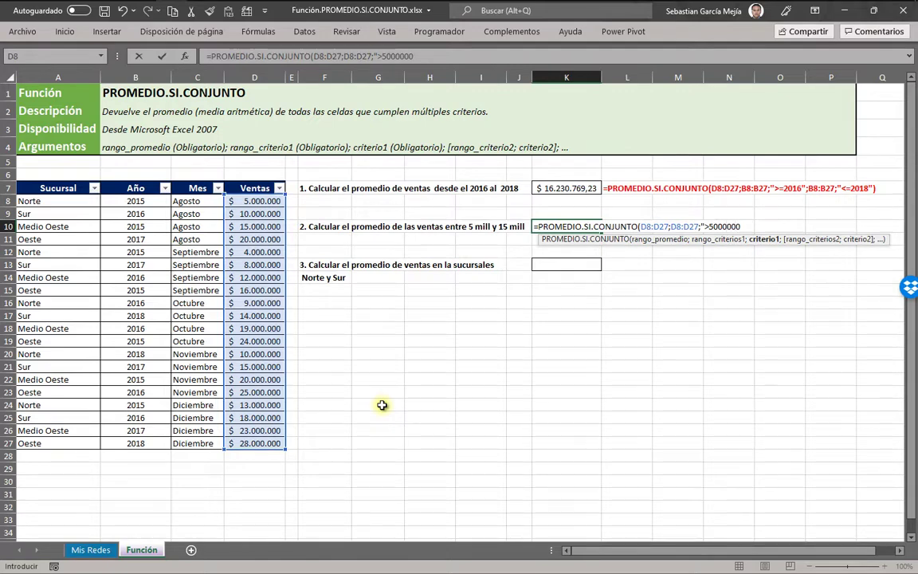
text(;)
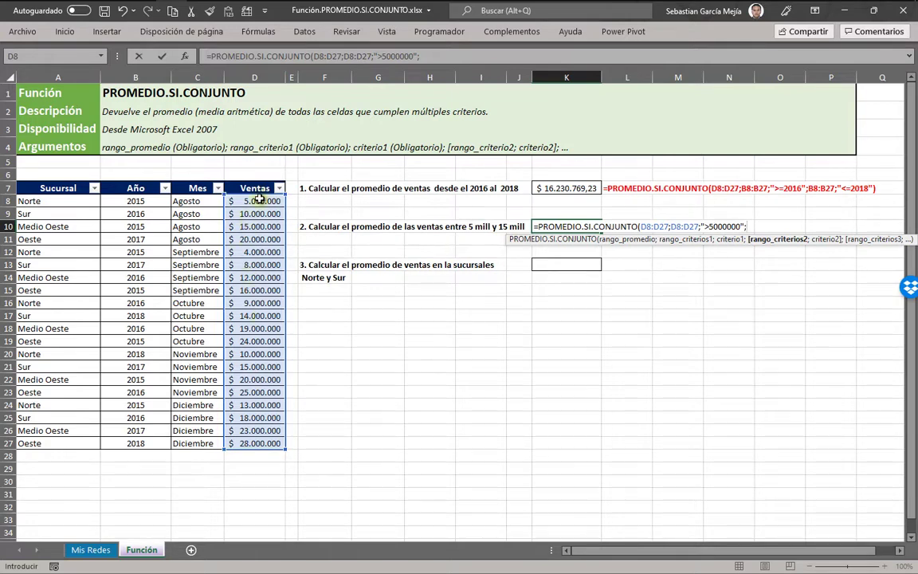
drag(253, 201, 265, 439)
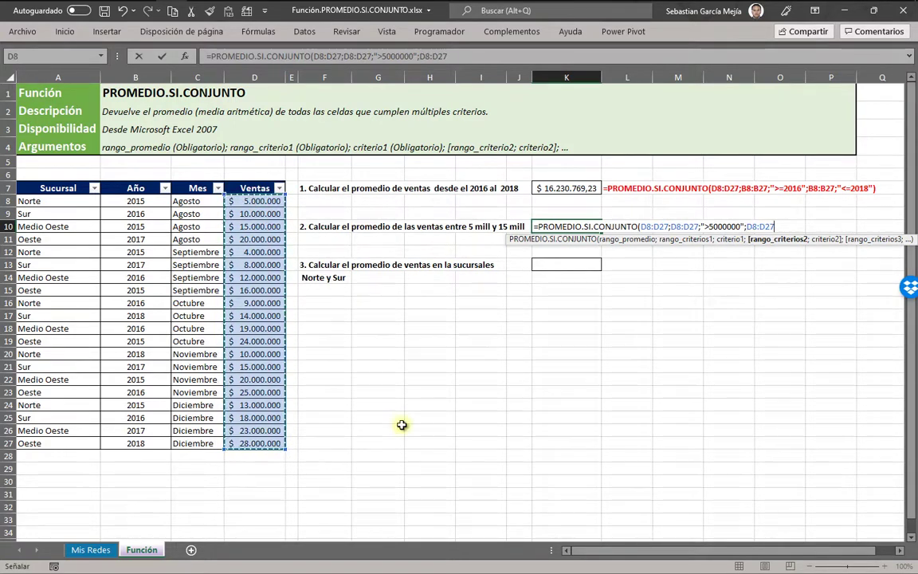
text(;)
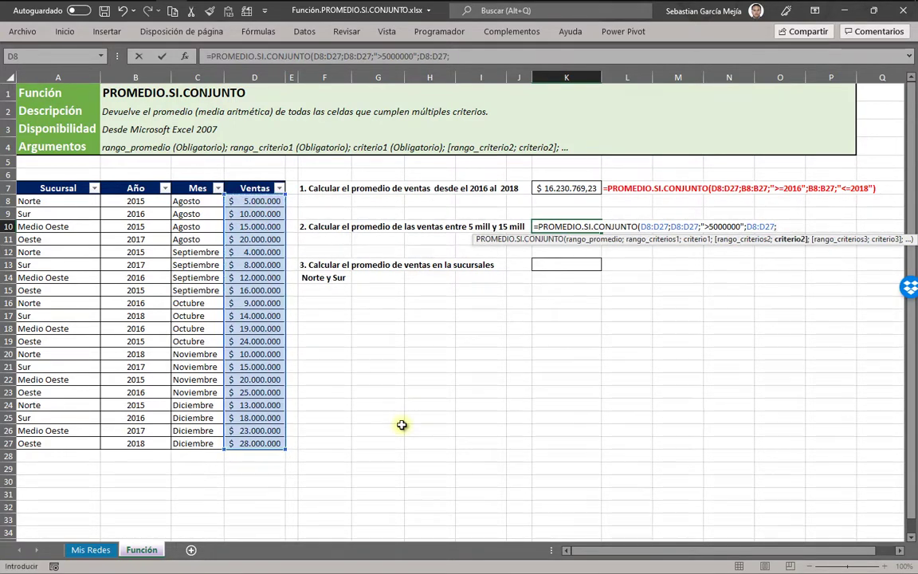
text(")
text(<)
text(15000000")
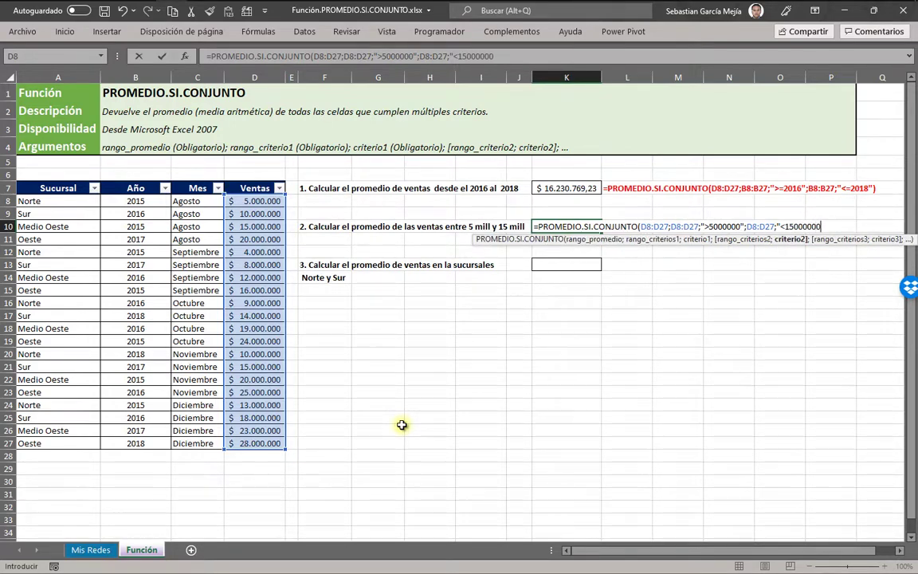
text())
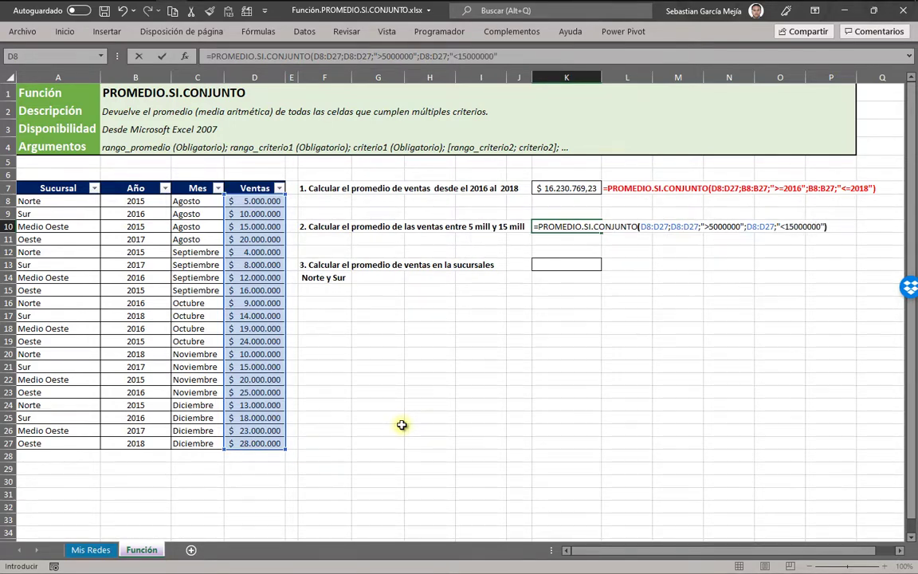
key(ctrl+Return)
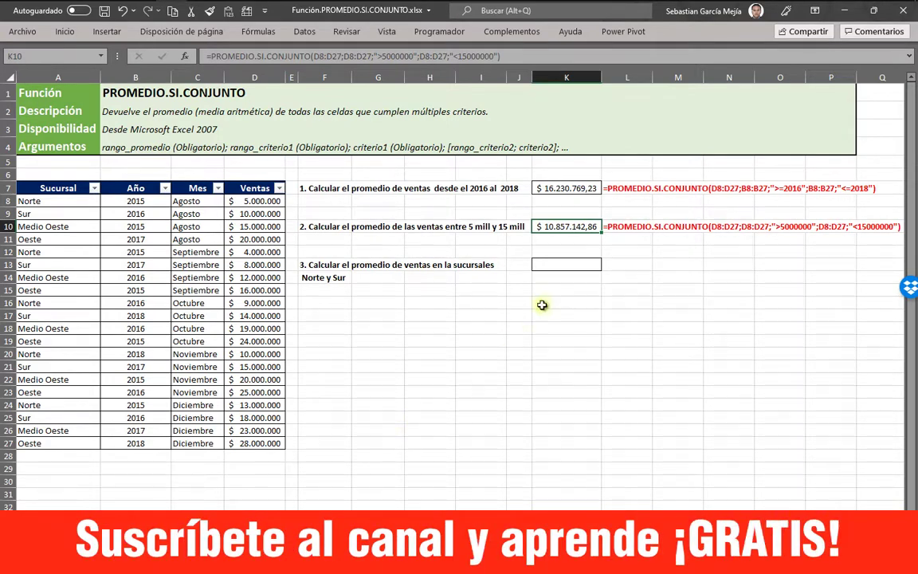
Enter =PROMEDIO.SI.CONJUNTO(D8:D27;A8:A27;"Norte";A8:A27;"Sur") in K13, which returns #¡DIV/0!
click(564, 264)
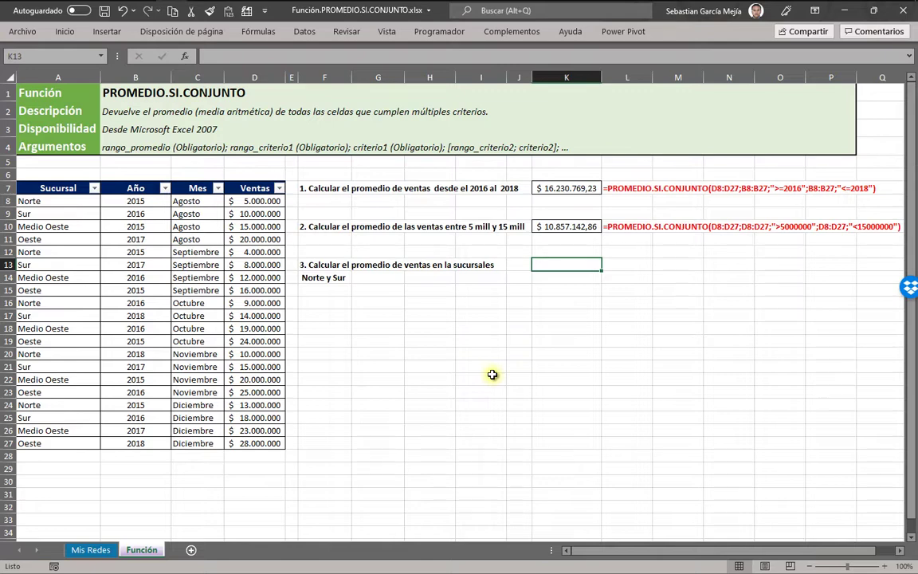
text(=)
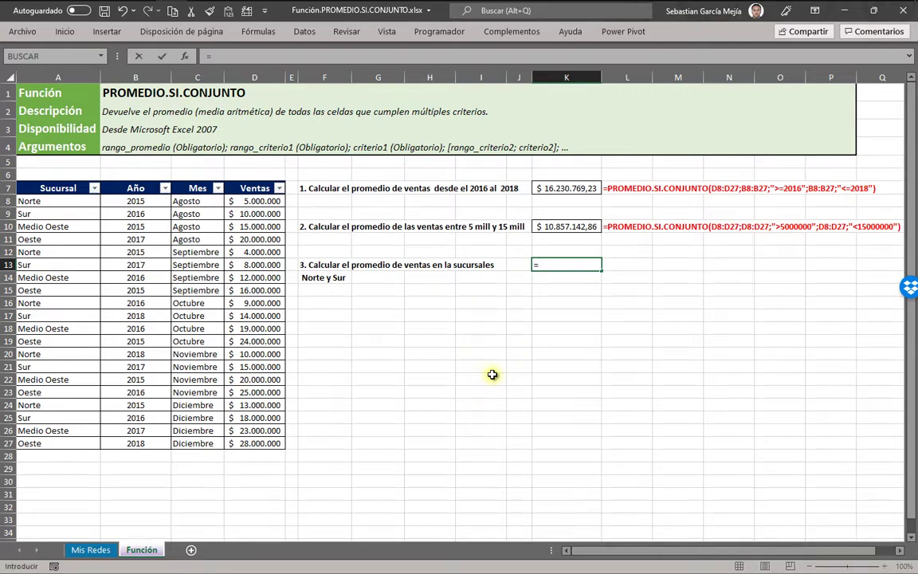
text(promed)
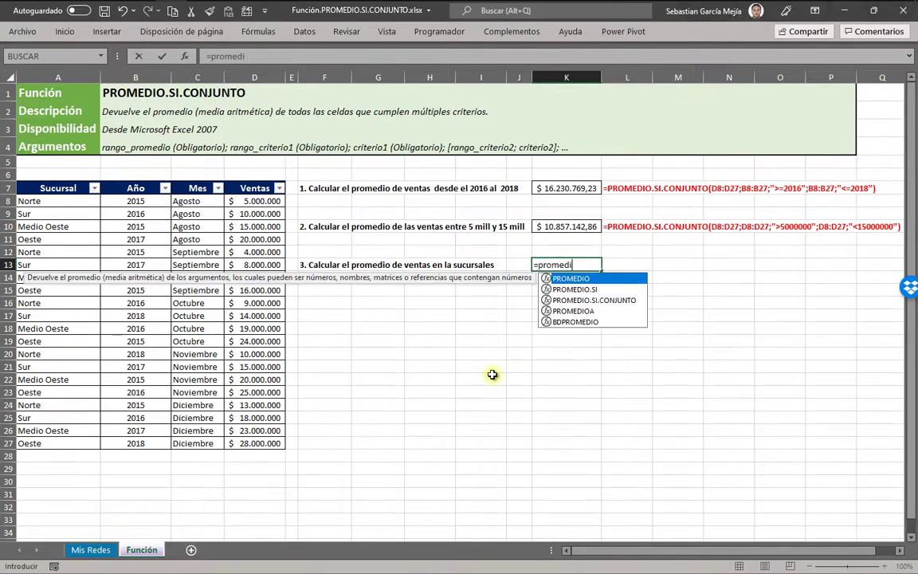
text(i)
key(Down)
key(Down)
key(Tab)
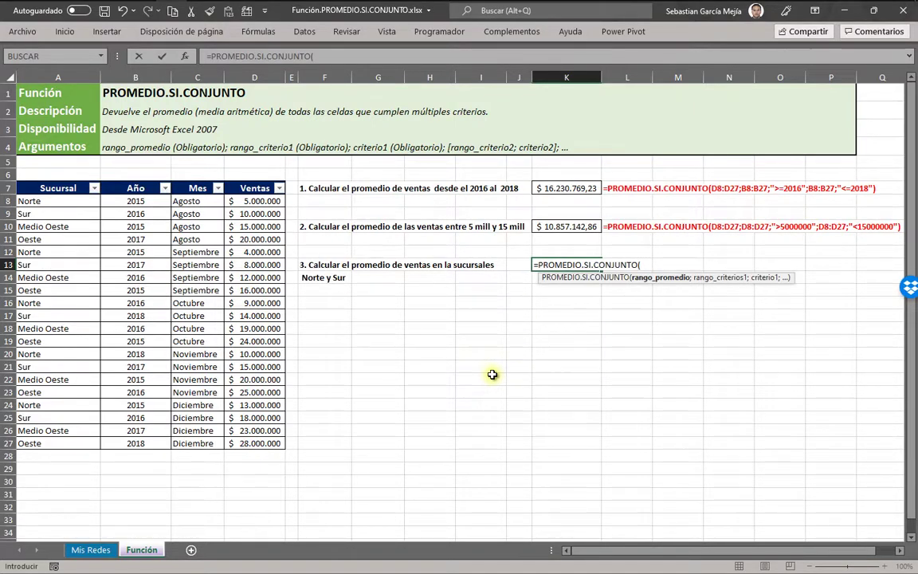
drag(257, 200, 287, 435)
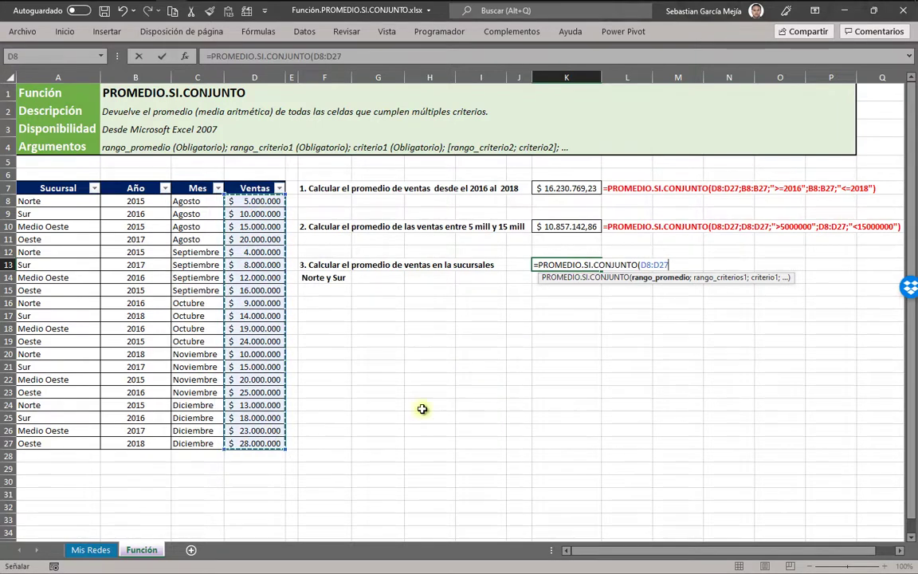
text(;)
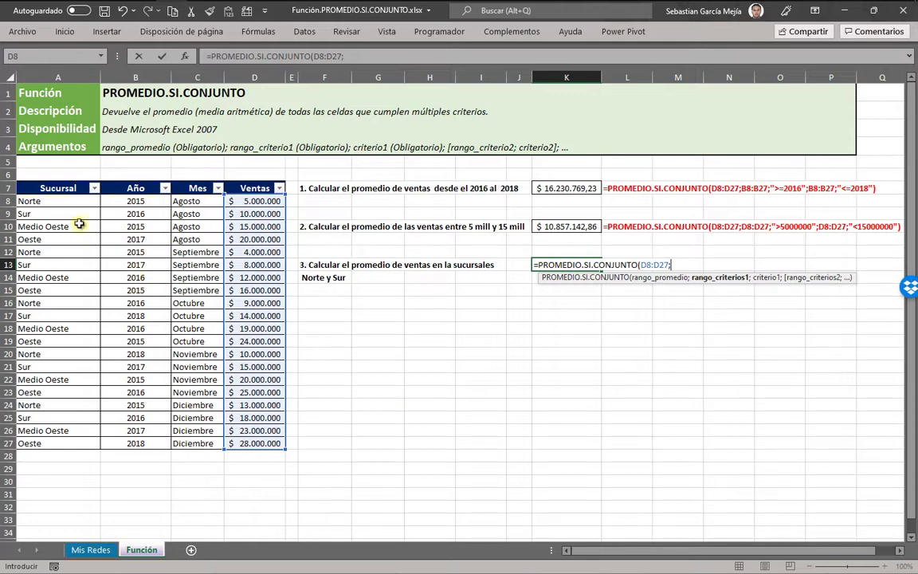
drag(66, 199, 57, 441)
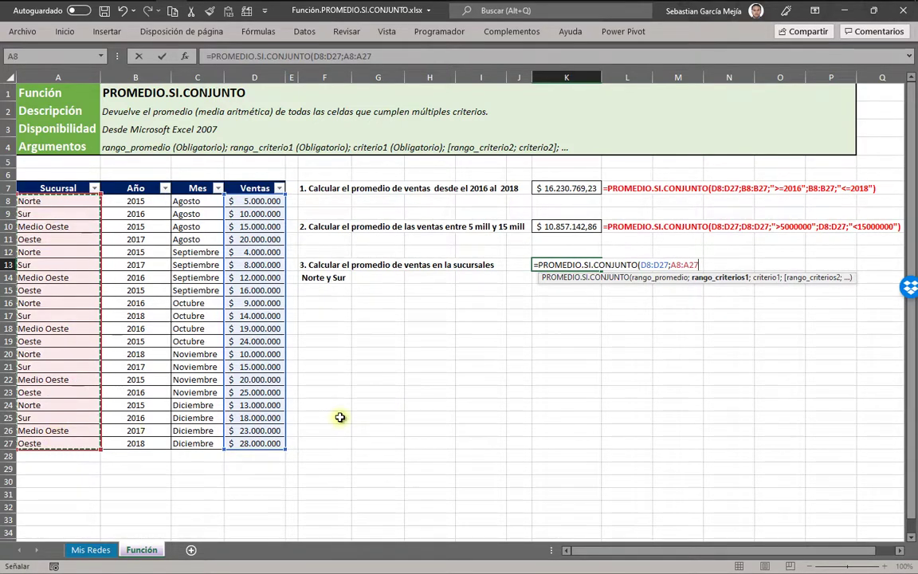
text(;)
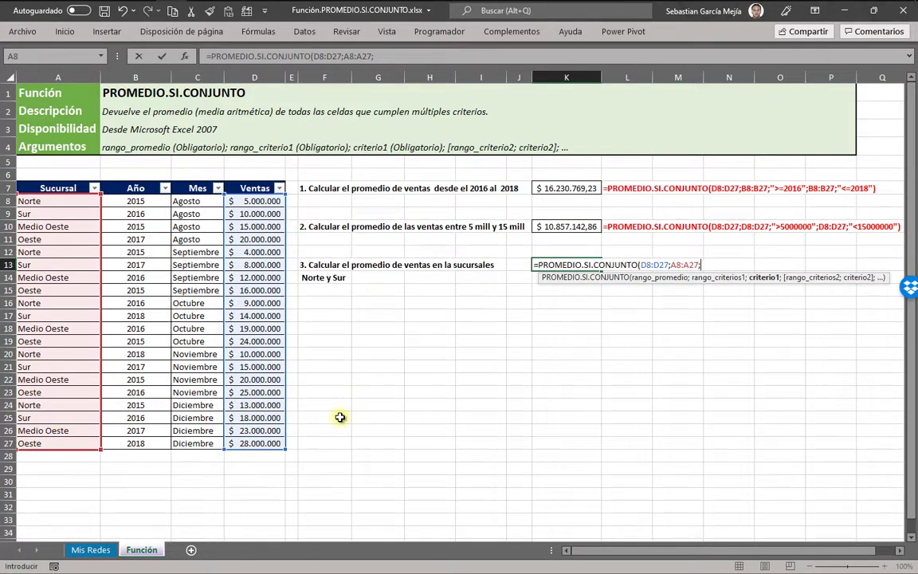
text("Nor)
text(te")
text(;)
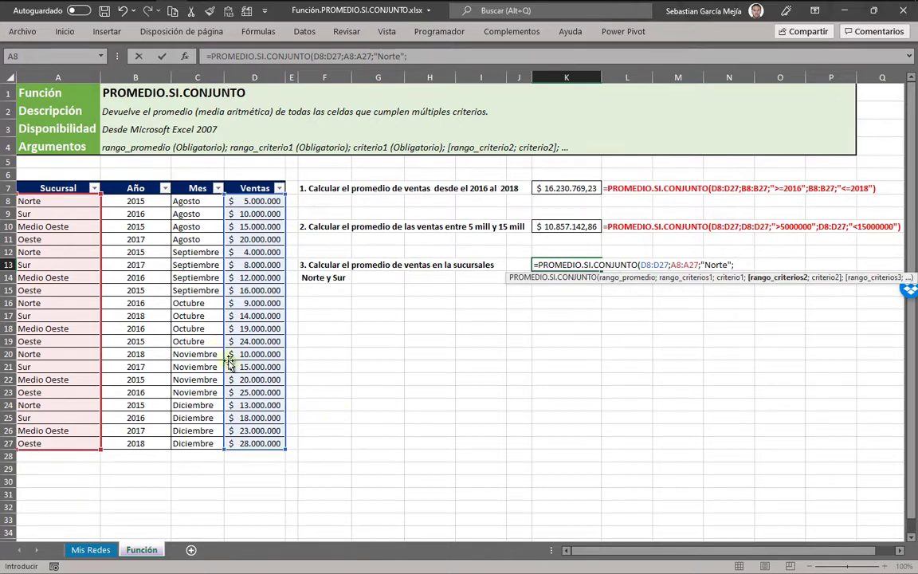
drag(71, 201, 74, 440)
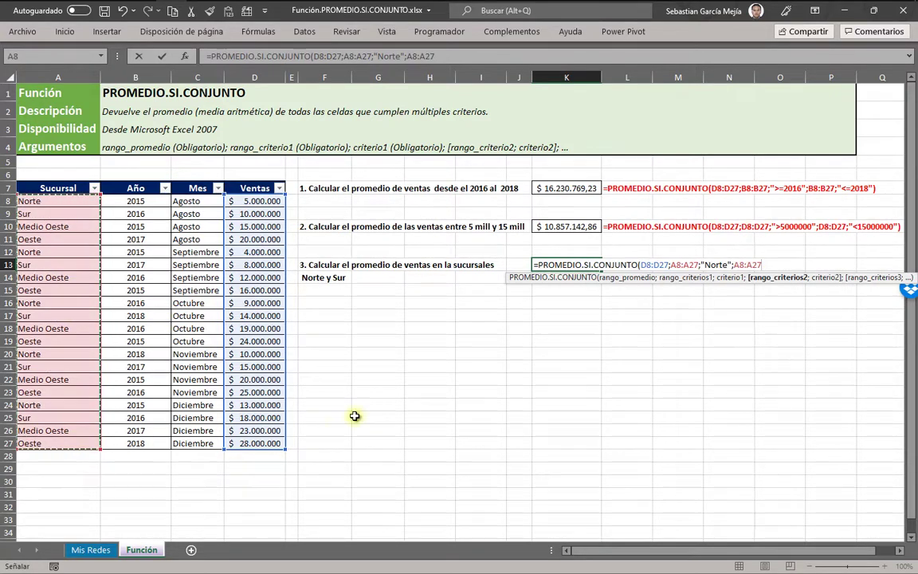
text(;)
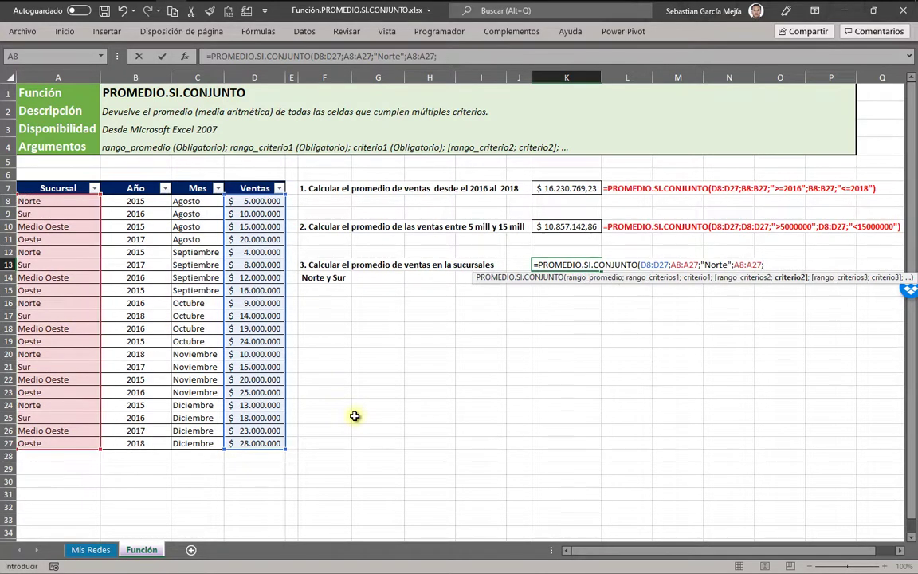
text("S)
text(ur")
text())
key(Return)
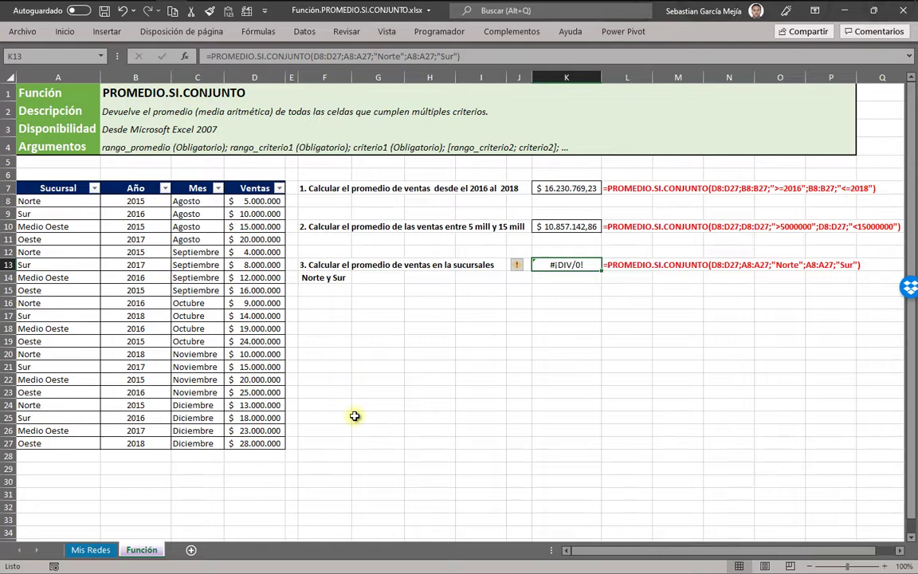
Review the Sur criterion in K13's formula, then delete the formula from K13
double_click(569, 265)
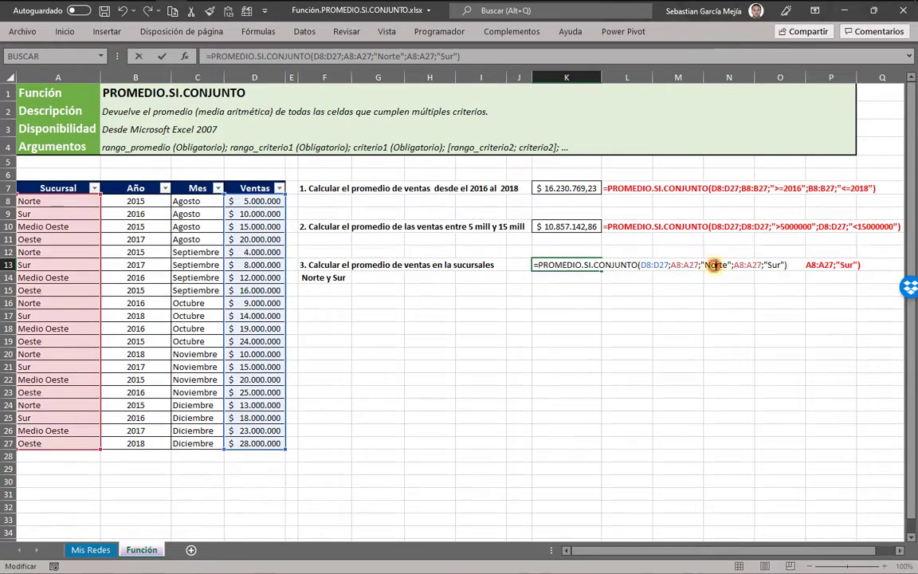
click(771, 264)
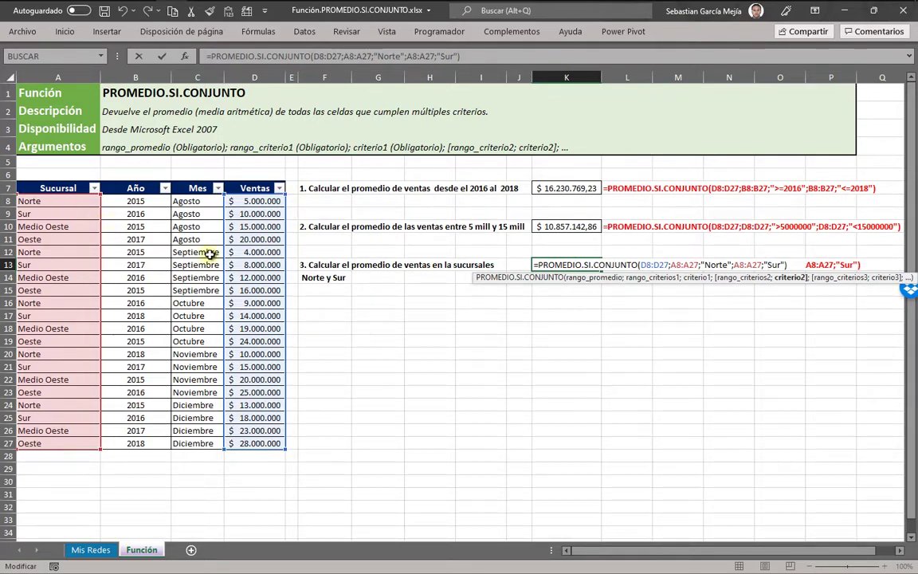
key(ctrl+Return)
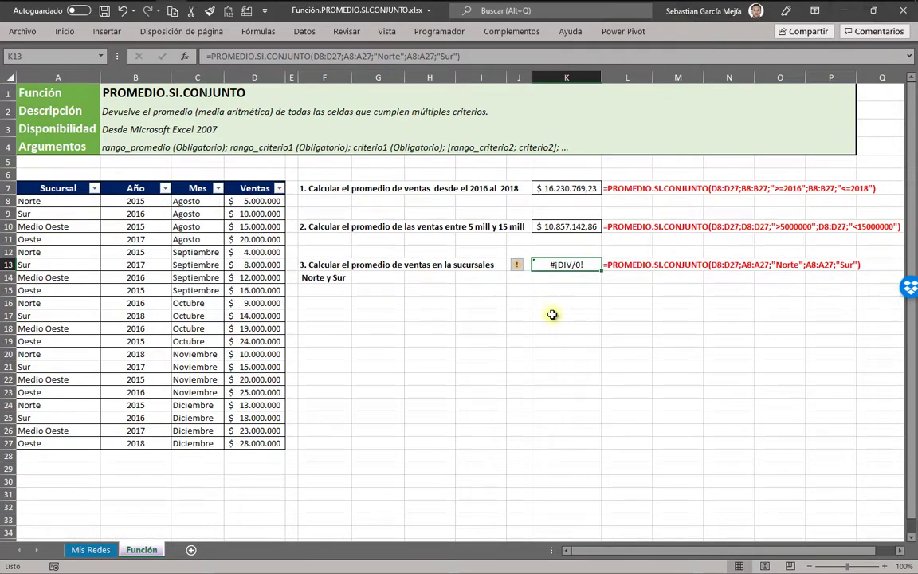
key(Delete)
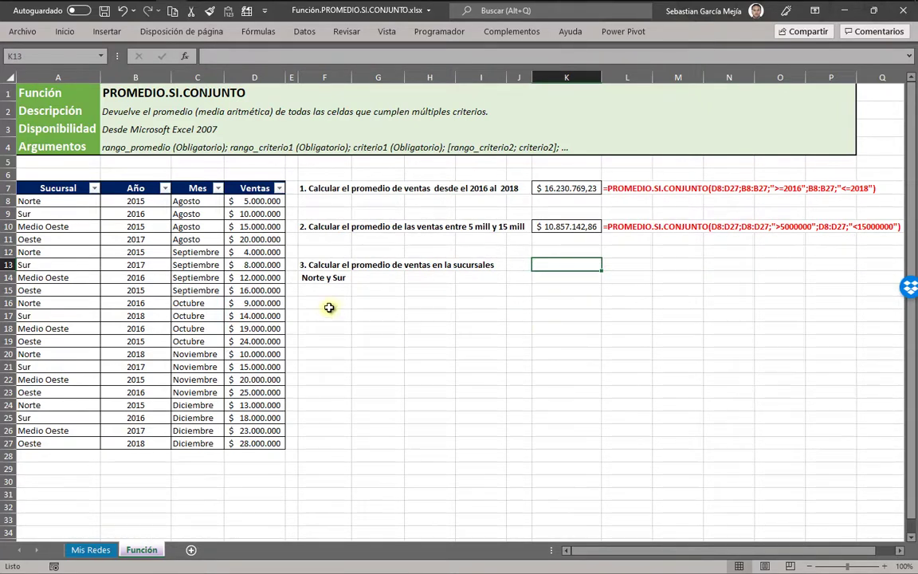
Enter Sucursal in F16, Norte in F17 and Sur in F18
click(326, 302)
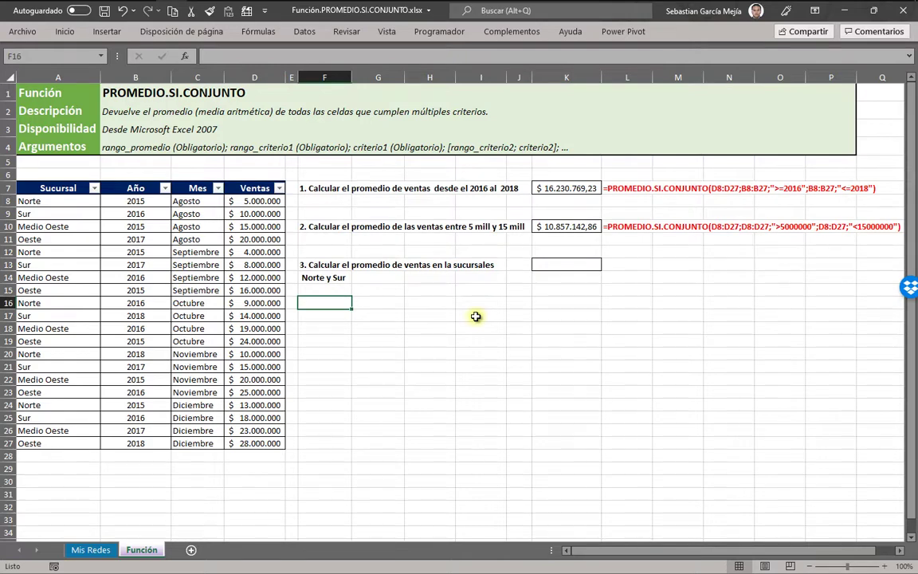
text(Ti)
key(BackSpace)
key(BackSpace)
text(S)
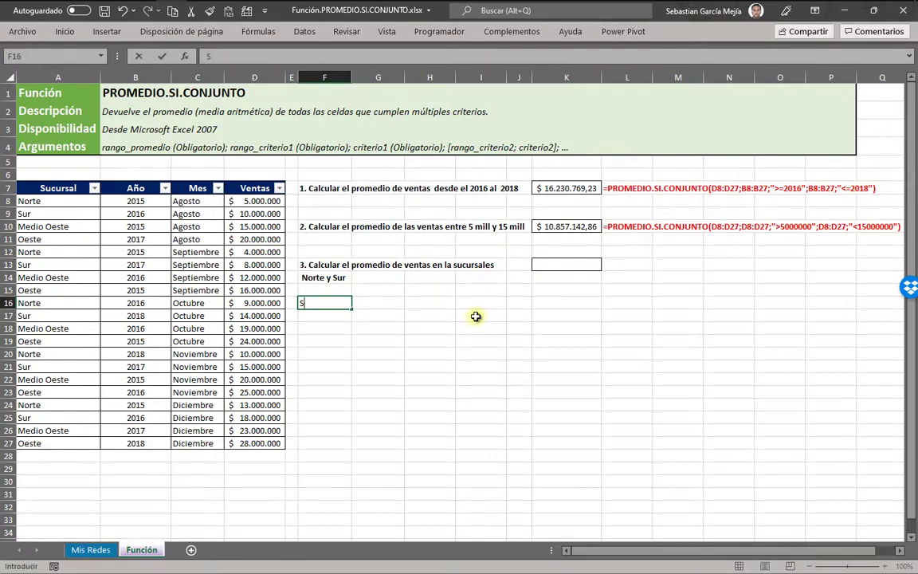
text(ucur)
text(sal)
key(Return)
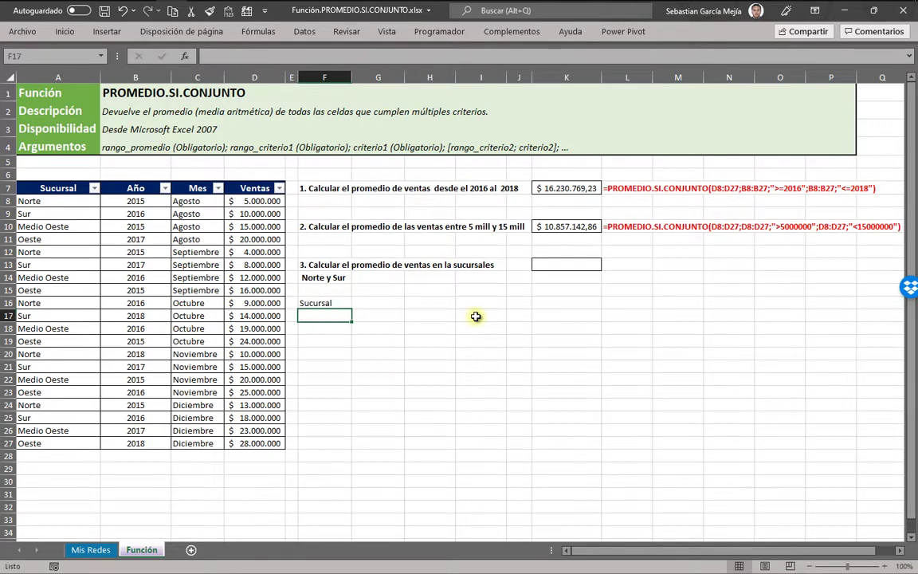
text(Nort)
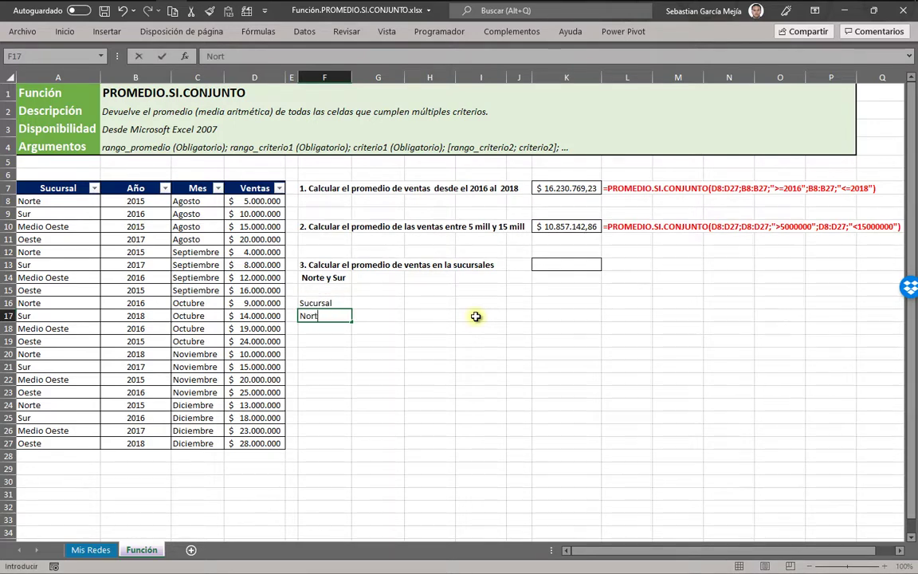
text(e)
key(Return)
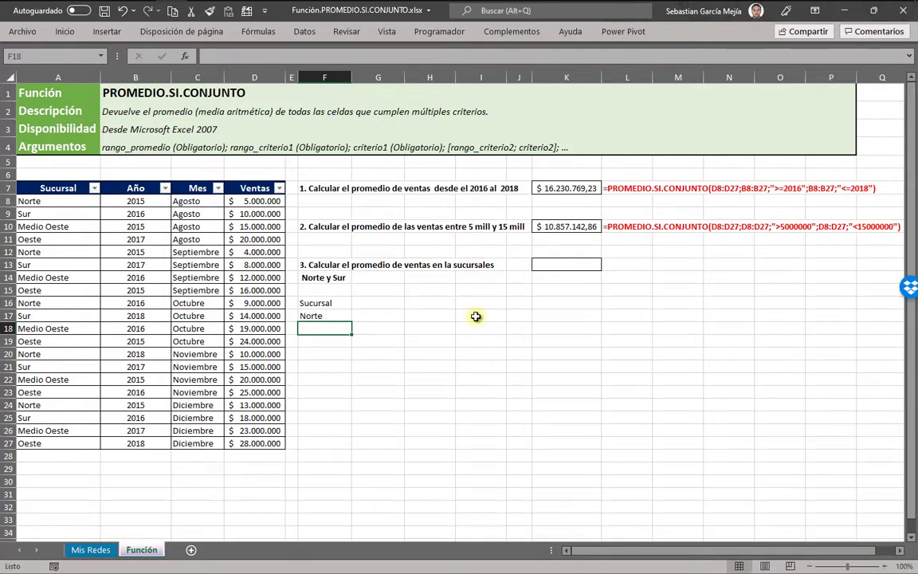
text(Sur)
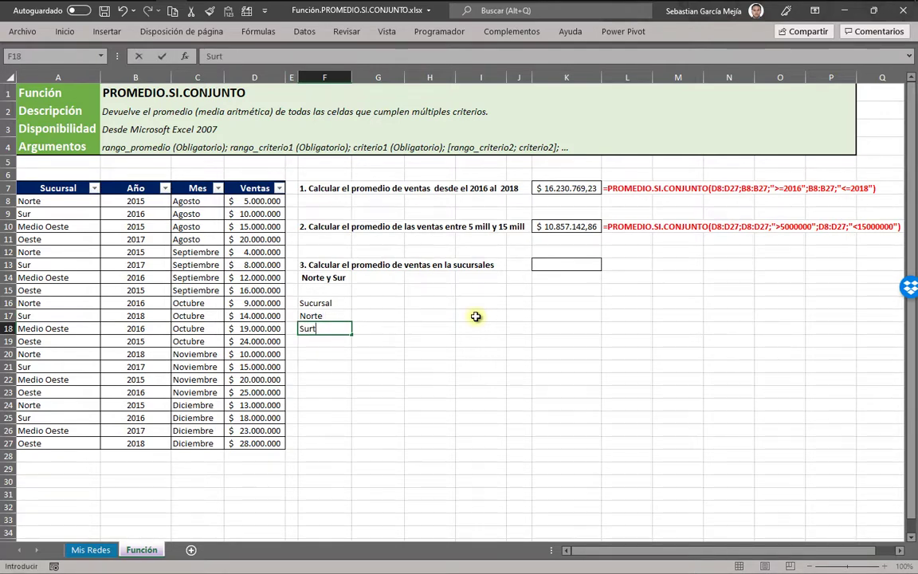
key(Return)
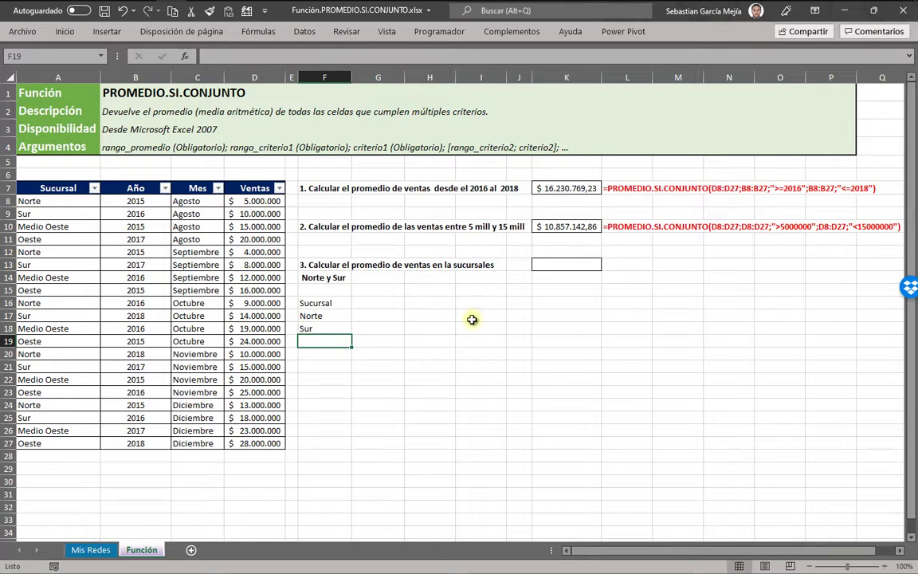
Make the Sucursal heading in F16 bold
click(315, 302)
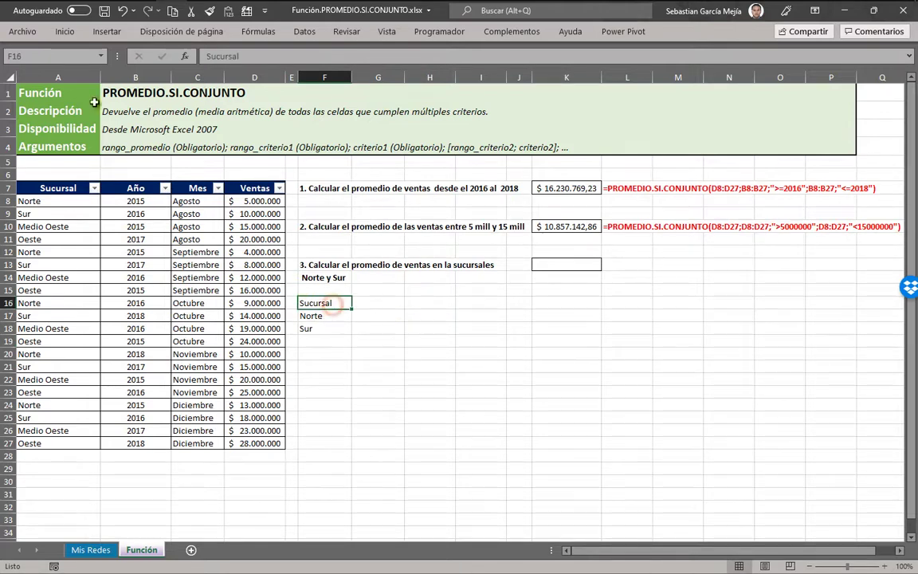
click(67, 33)
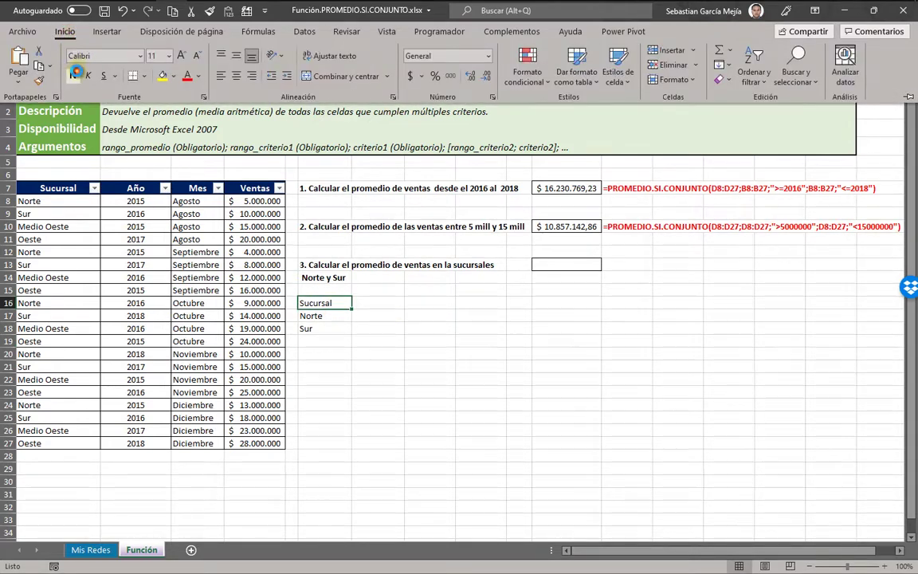
click(74, 72)
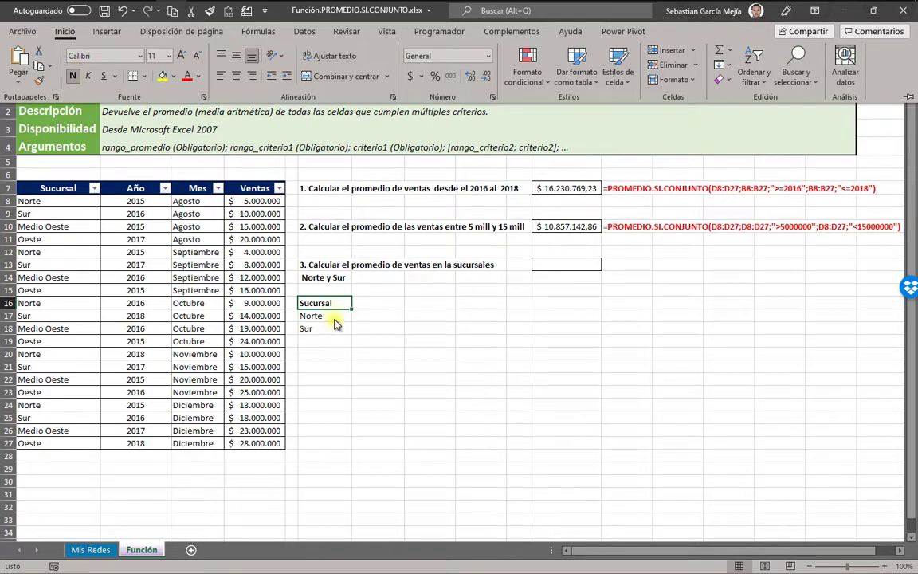
click(326, 333)
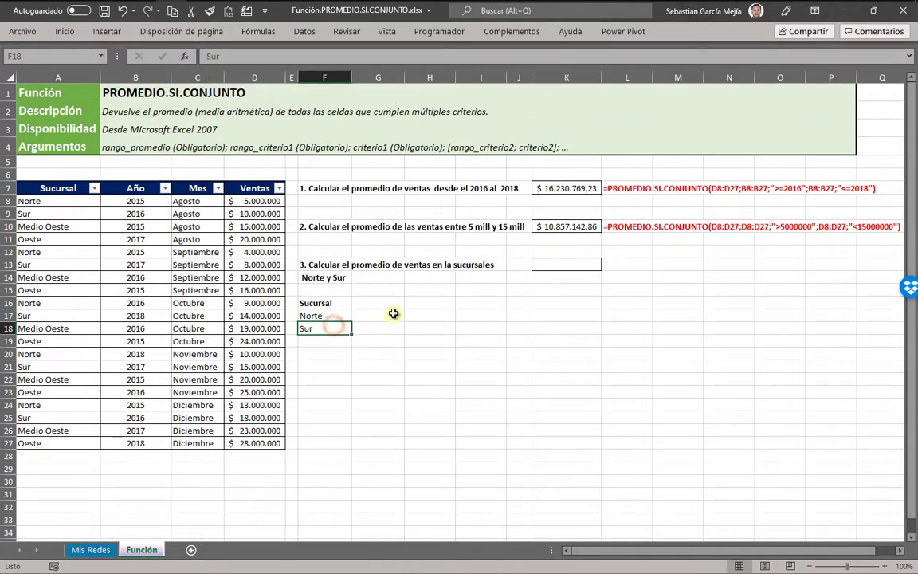
click(548, 293)
click(561, 265)
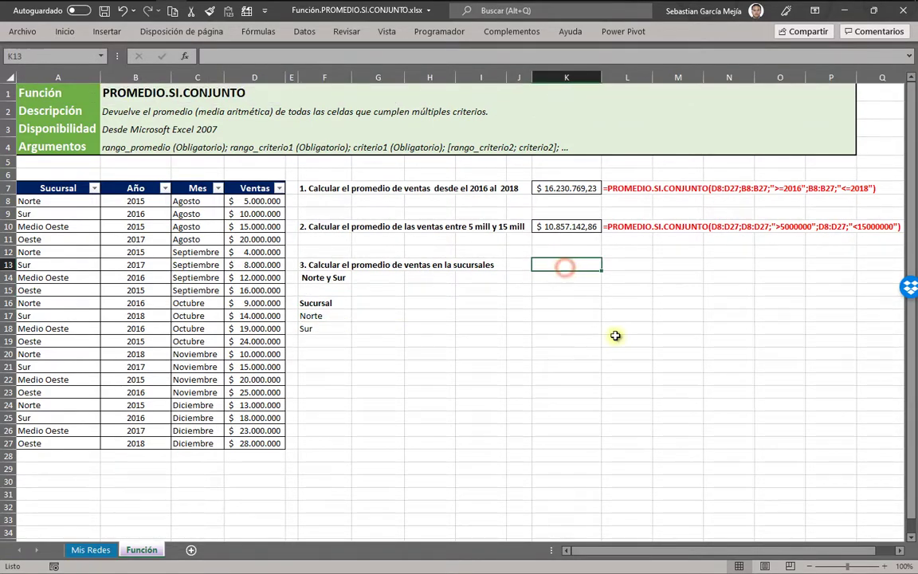
Type =PROMEDIO.SI.CONJUNTO(D8:D27;A8:A27;F17:F18) in K13 and select the formula text for evaluation
text(=)
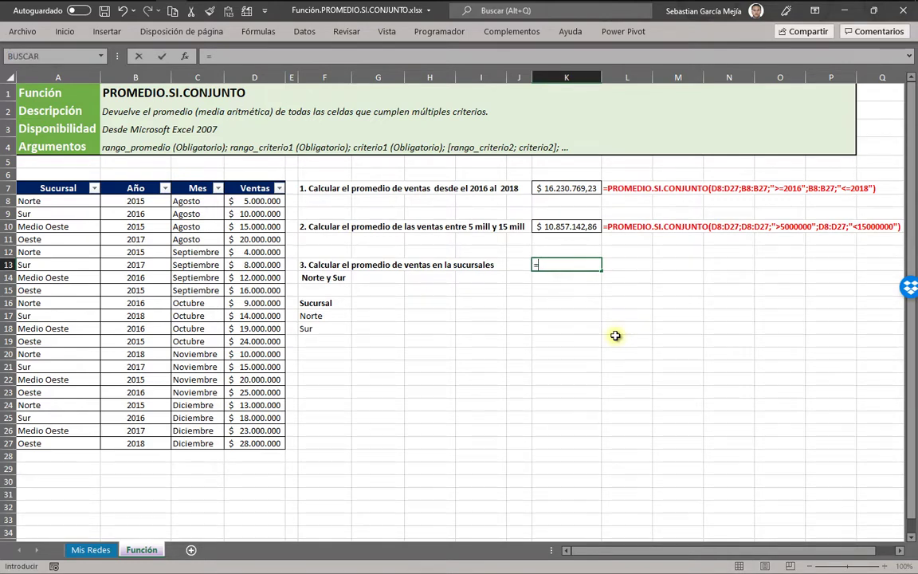
text(promedio)
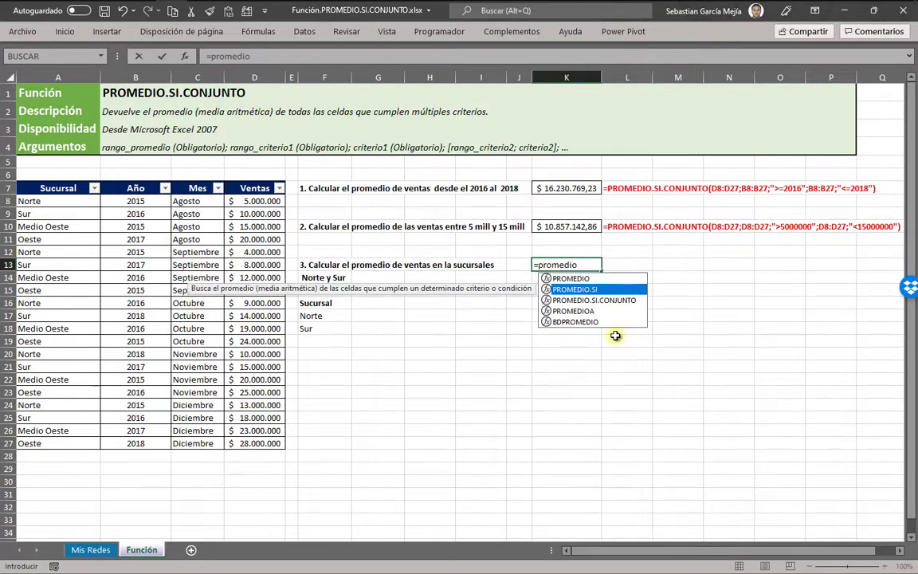
key(Down)
key(Tab)
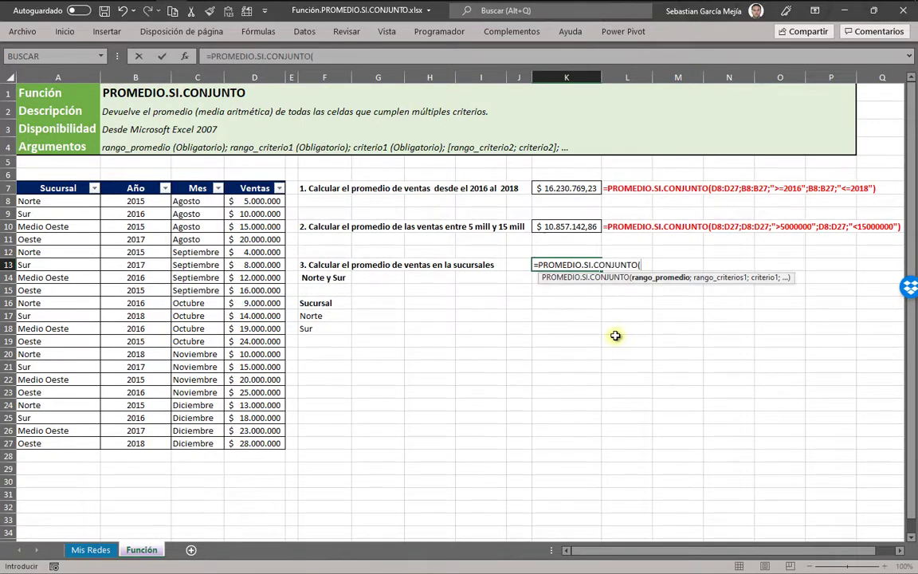
drag(263, 202, 263, 443)
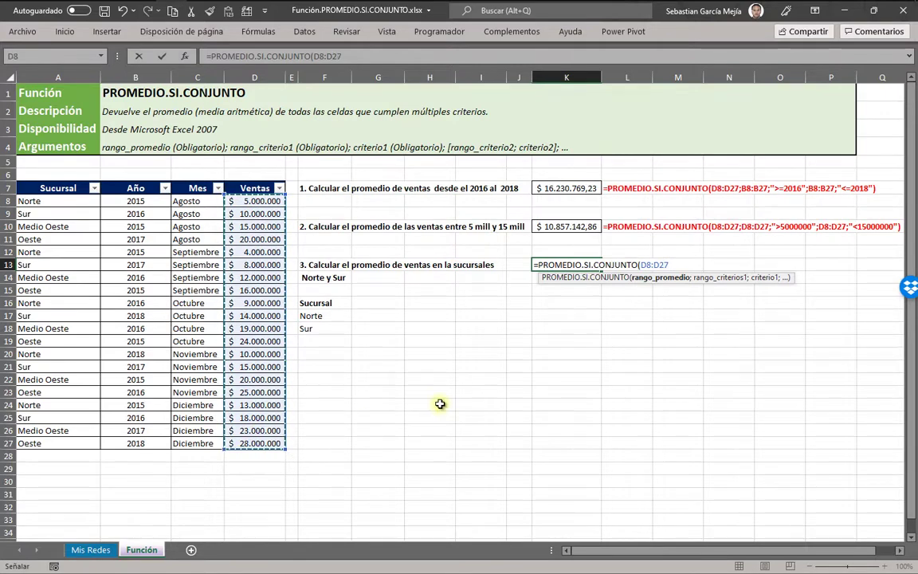
text(;)
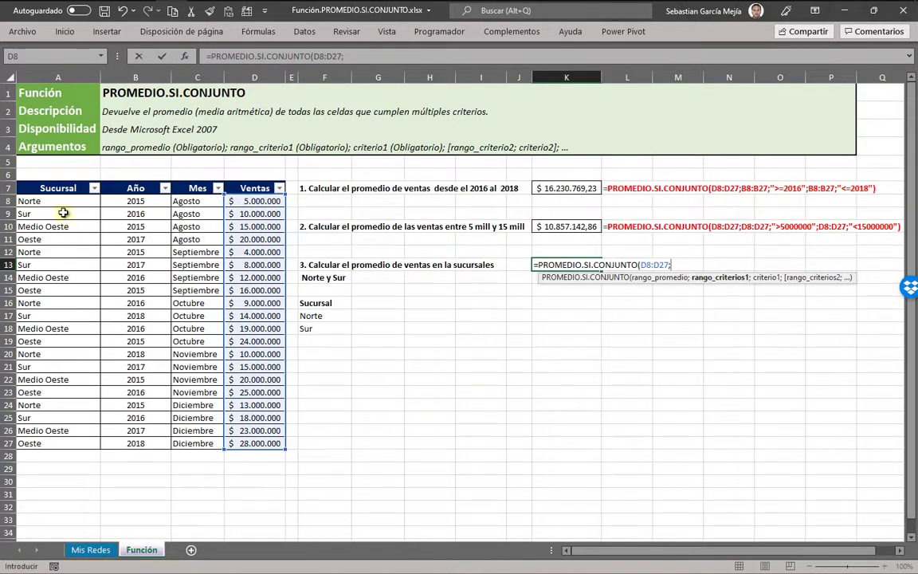
drag(61, 202, 64, 443)
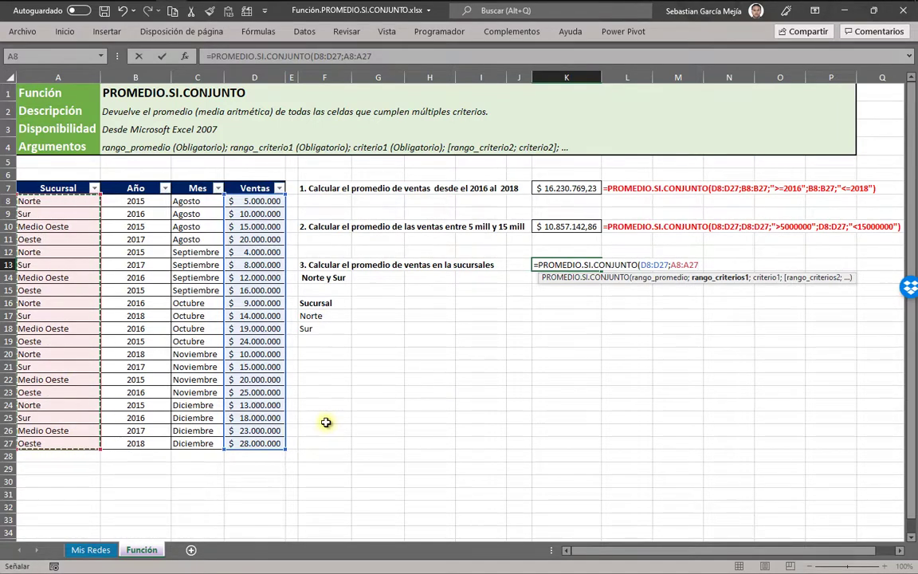
text(;)
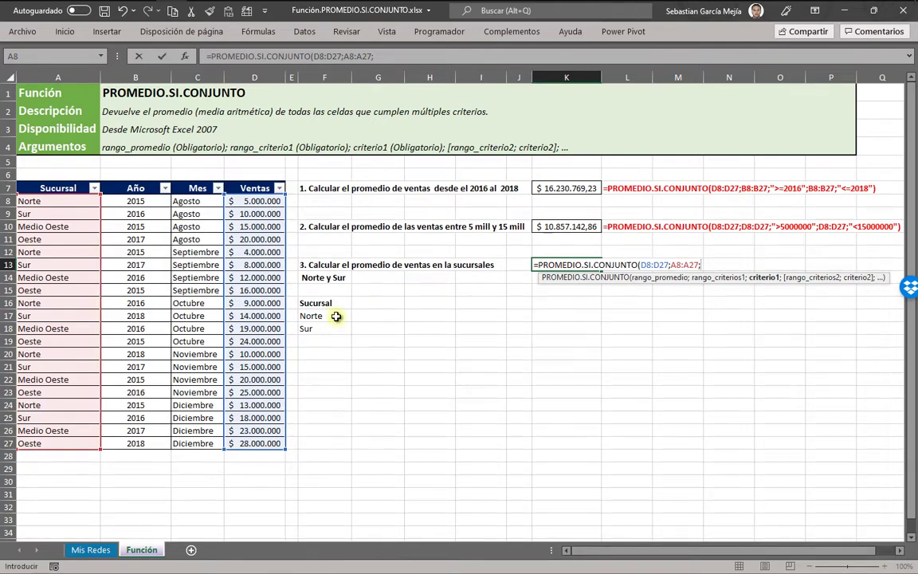
drag(335, 317, 336, 329)
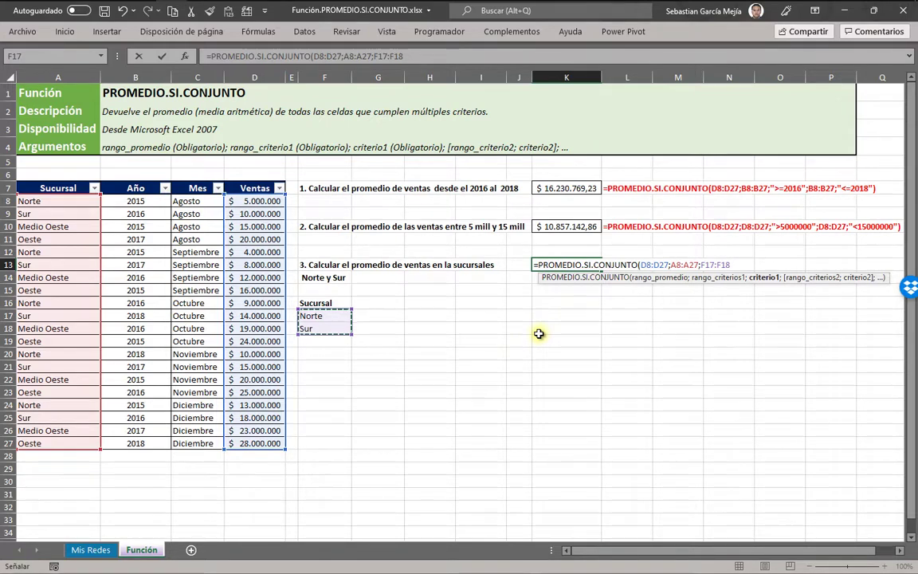
text())
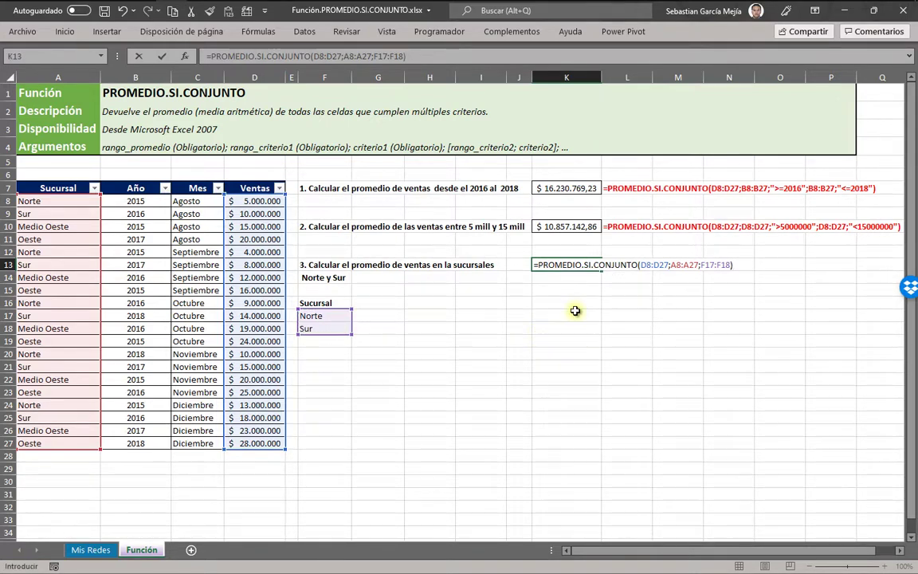
click(734, 264)
drag(691, 261, 539, 264)
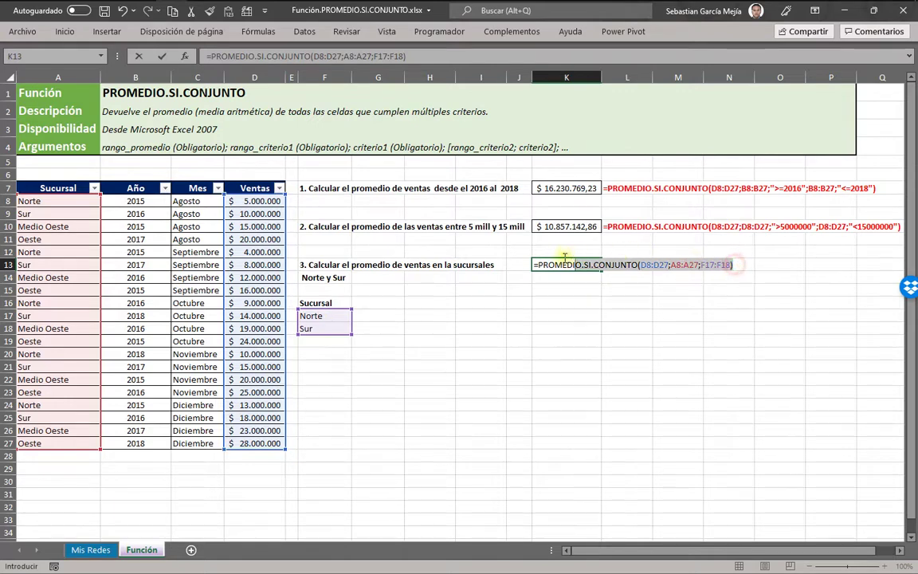
key(F9)
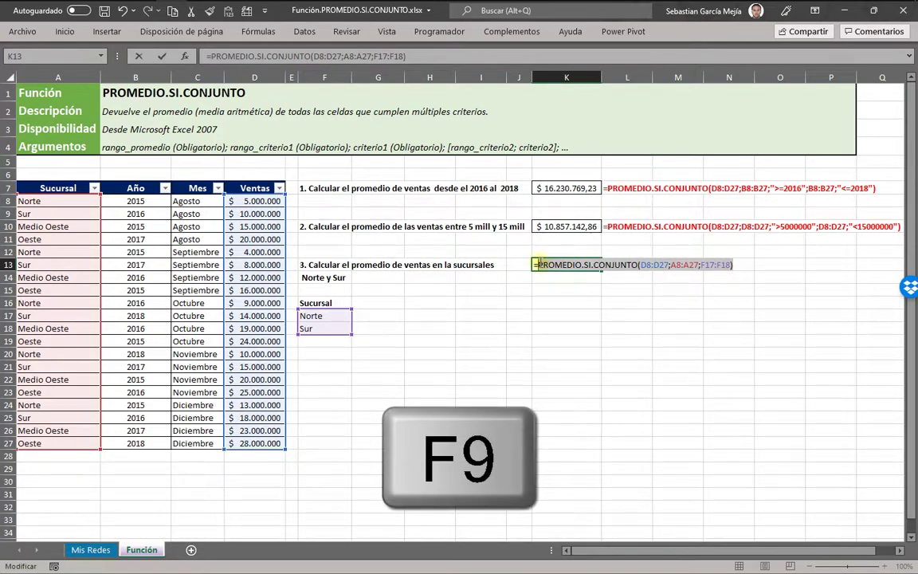
key(F9)
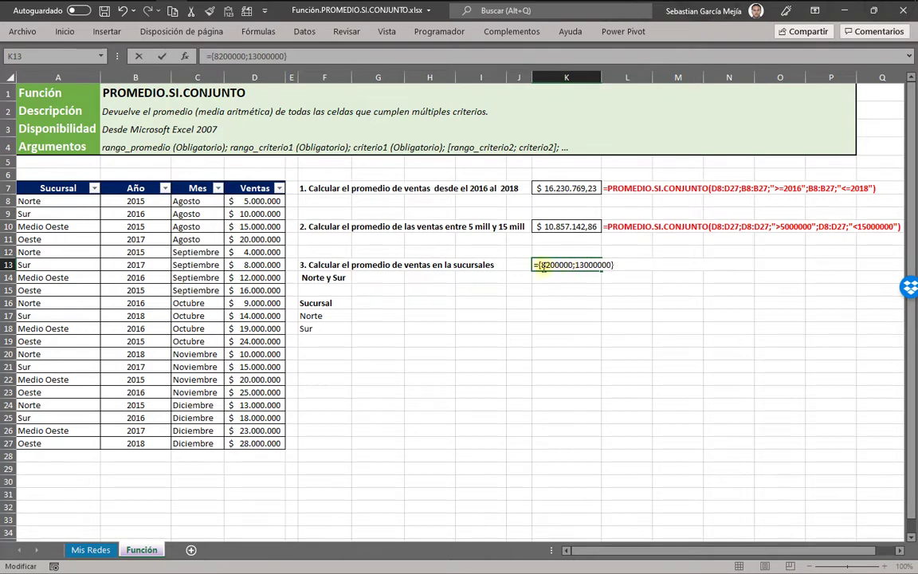
drag(541, 265, 574, 265)
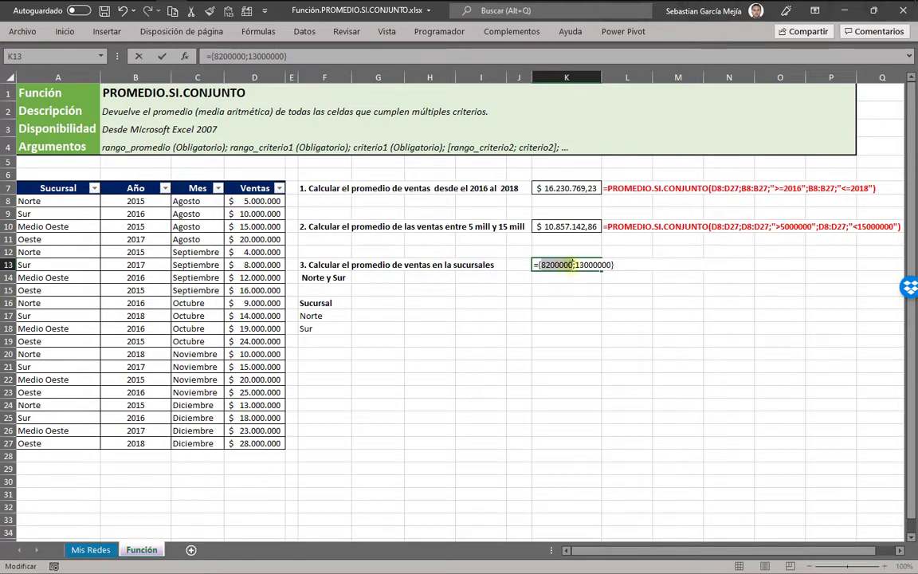
drag(575, 265, 603, 266)
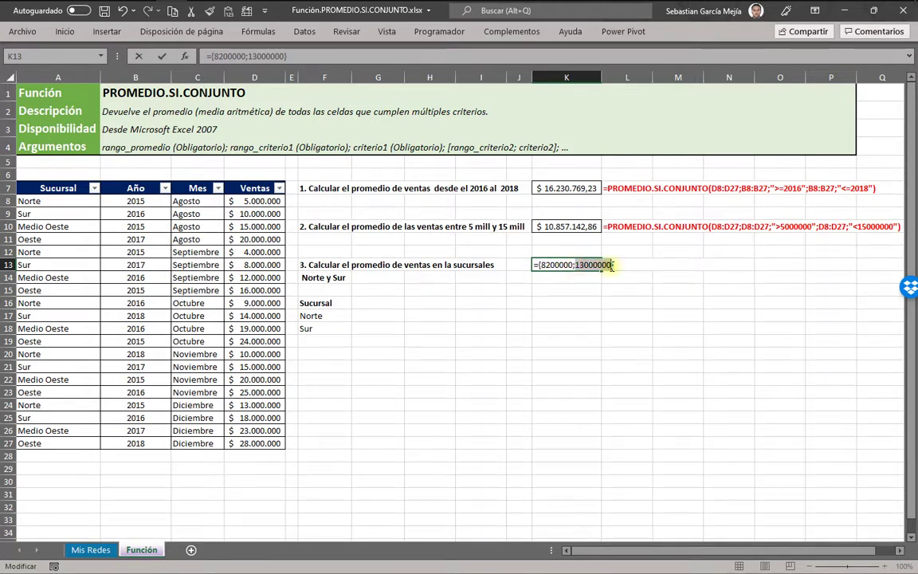
click(604, 267)
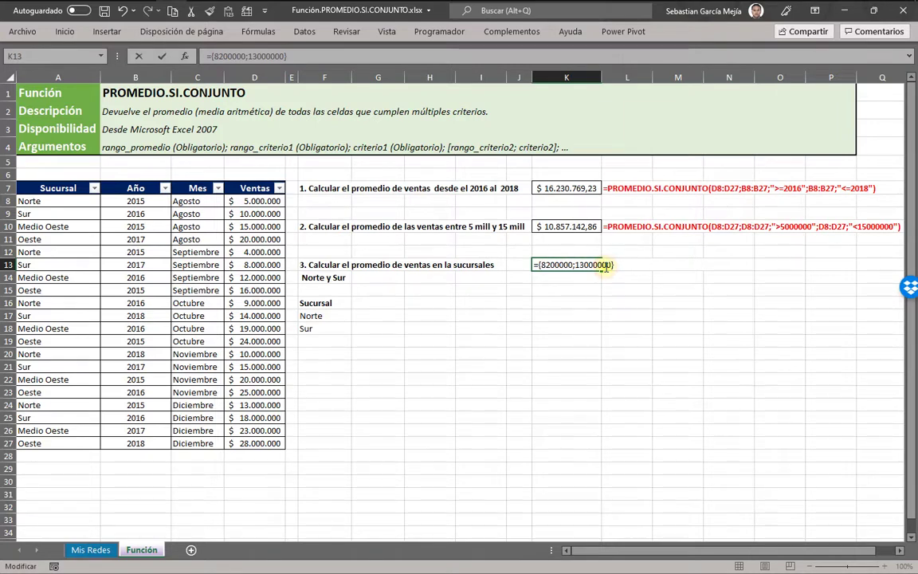
key(ctrl+z)
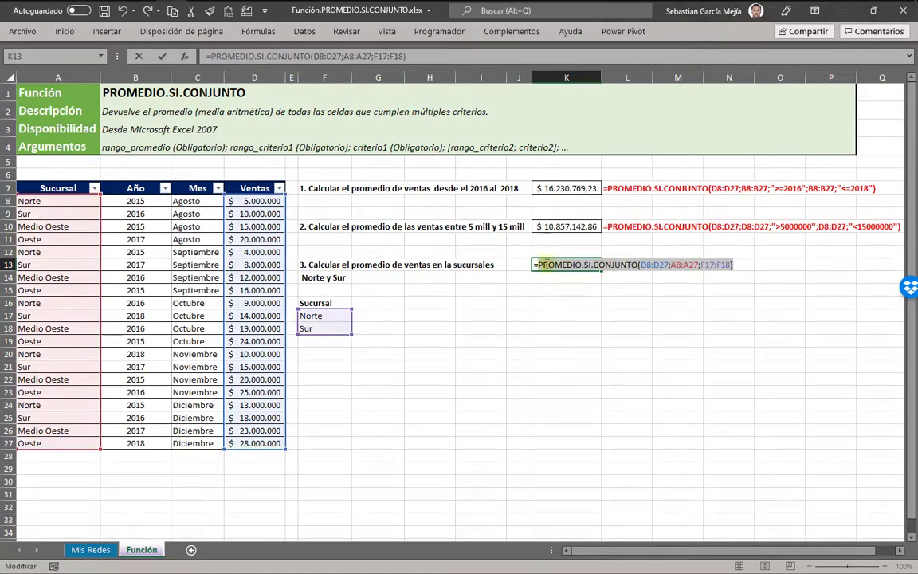
click(539, 264)
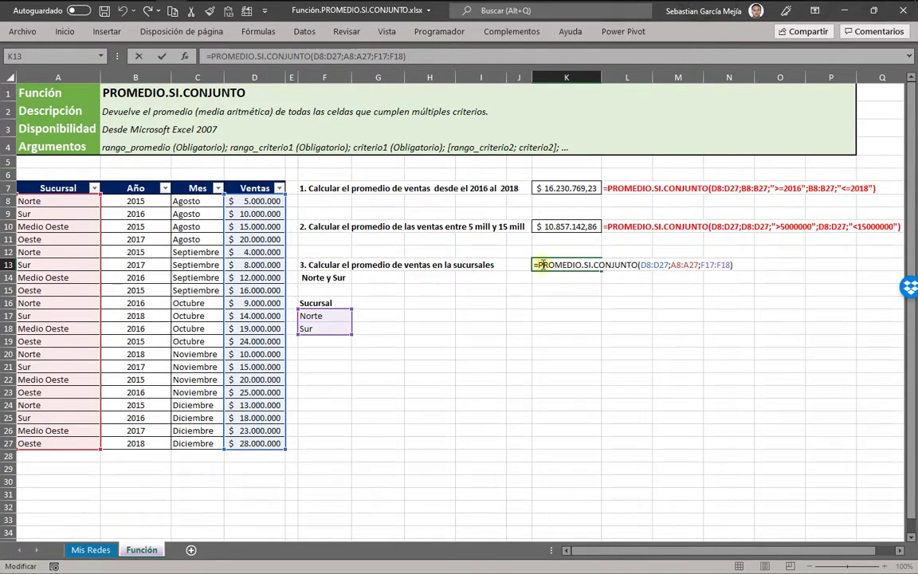
Wrap K13's formula in PROMEDIO and enter it as an array formula, showing $ 10.600.000,00
text(prome)
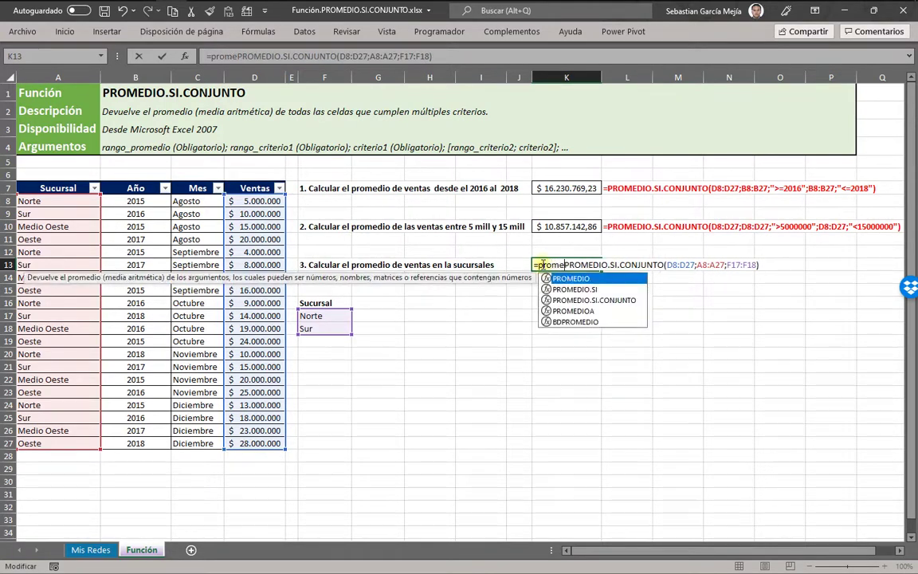
key(Tab)
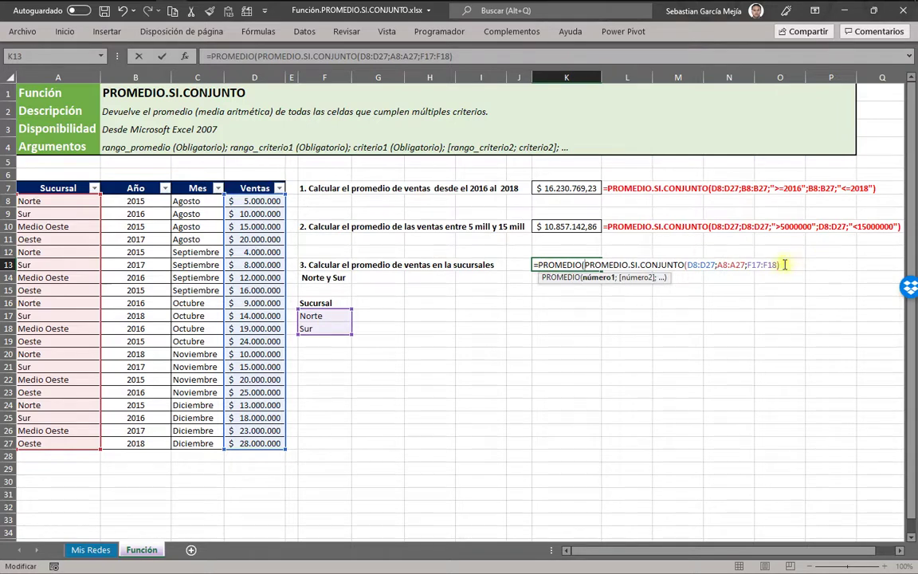
click(781, 266)
text())
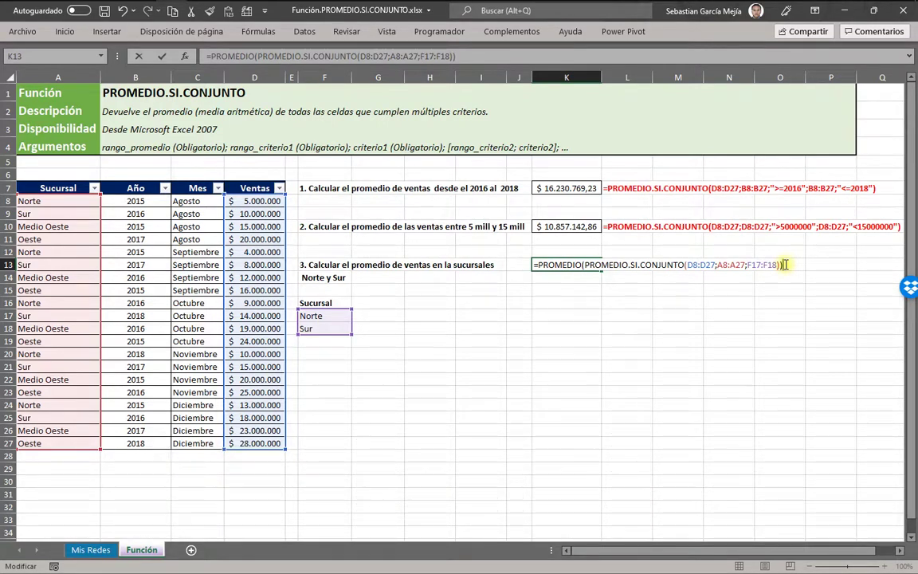
key(ctrl+shift+Return)
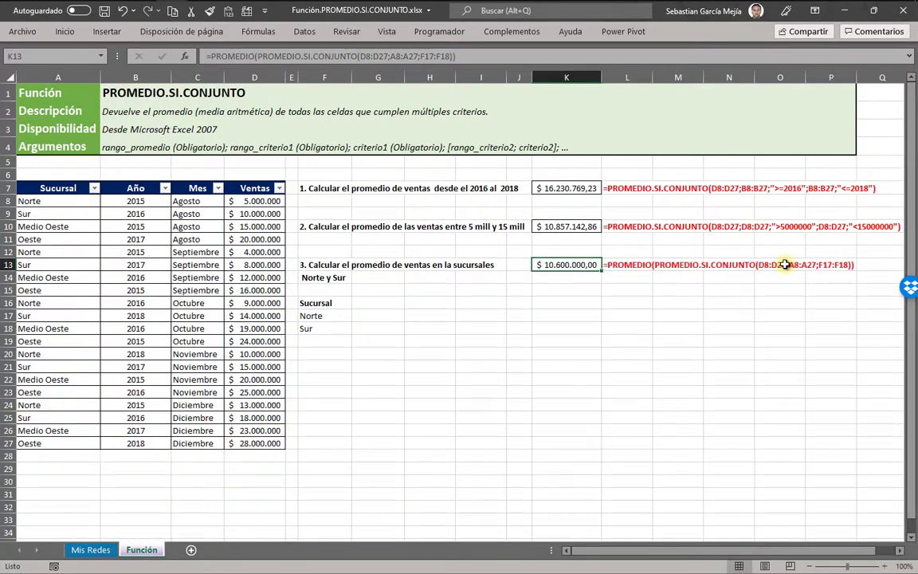